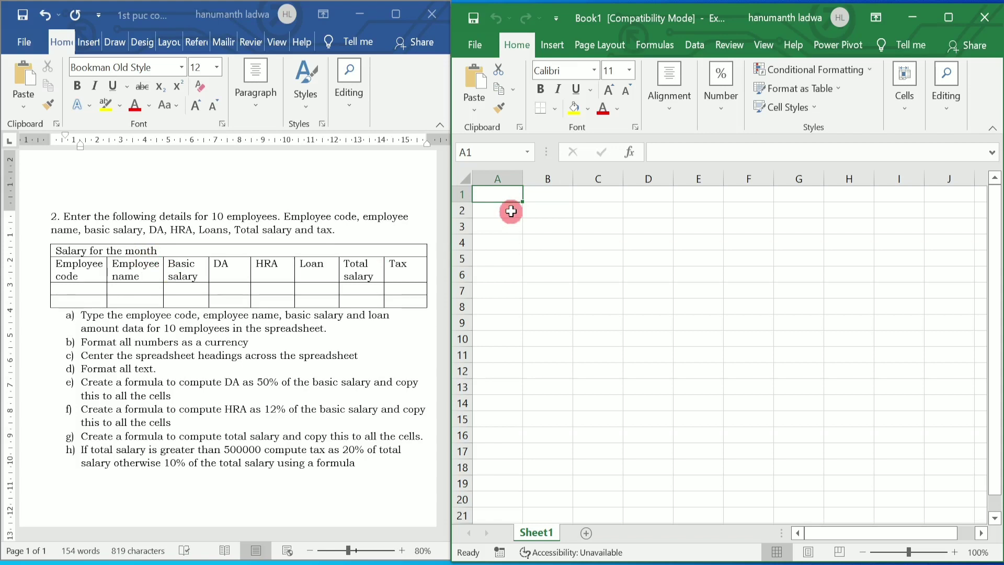
Enter the title "salary for the month" in cell A1.
text(sal)
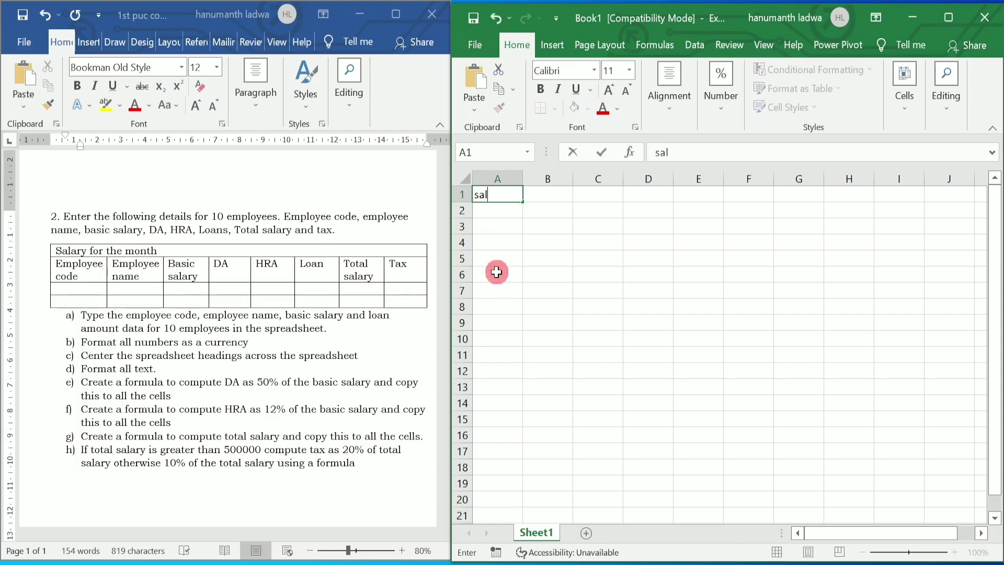
text(ary for the month)
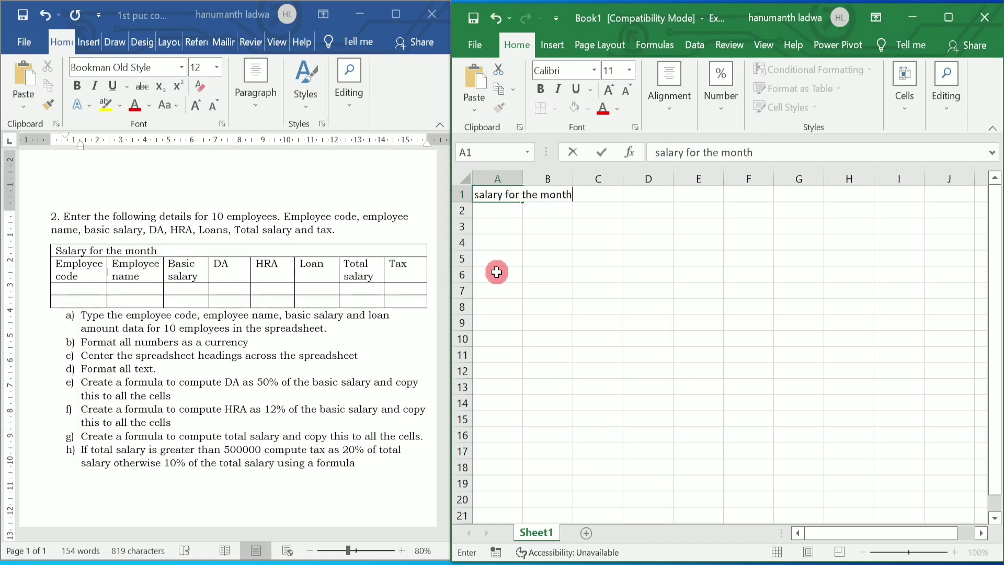
key(Return)
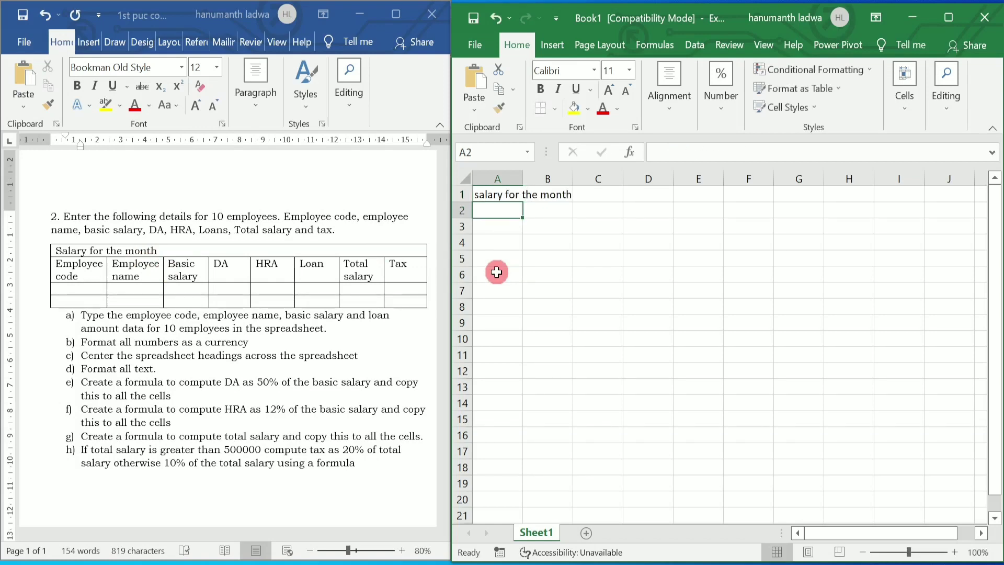
Enter the headings "employee code", "employee name" and "basic salary" in cells A2 to C2.
text(emplo)
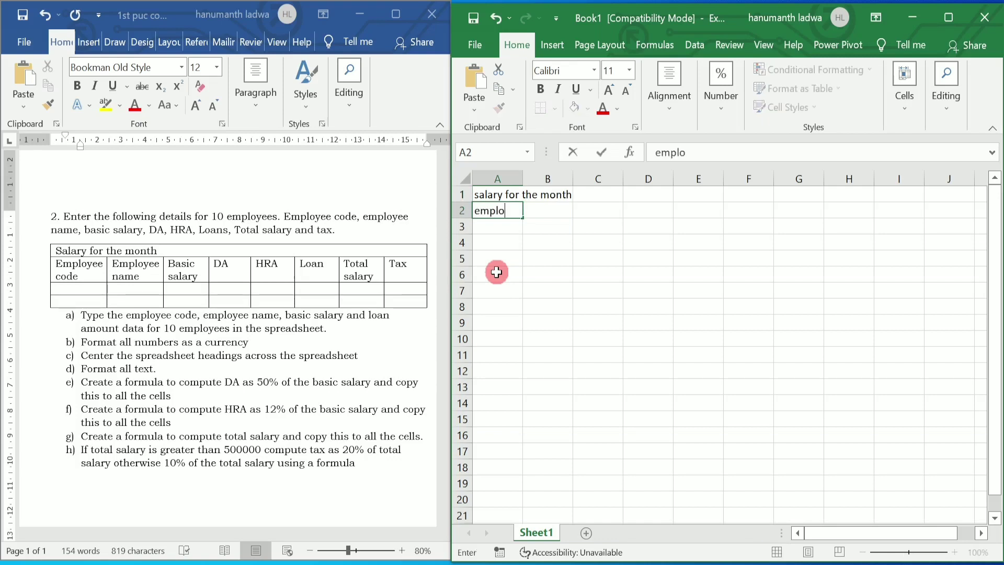
text(yee code)
key(Tab)
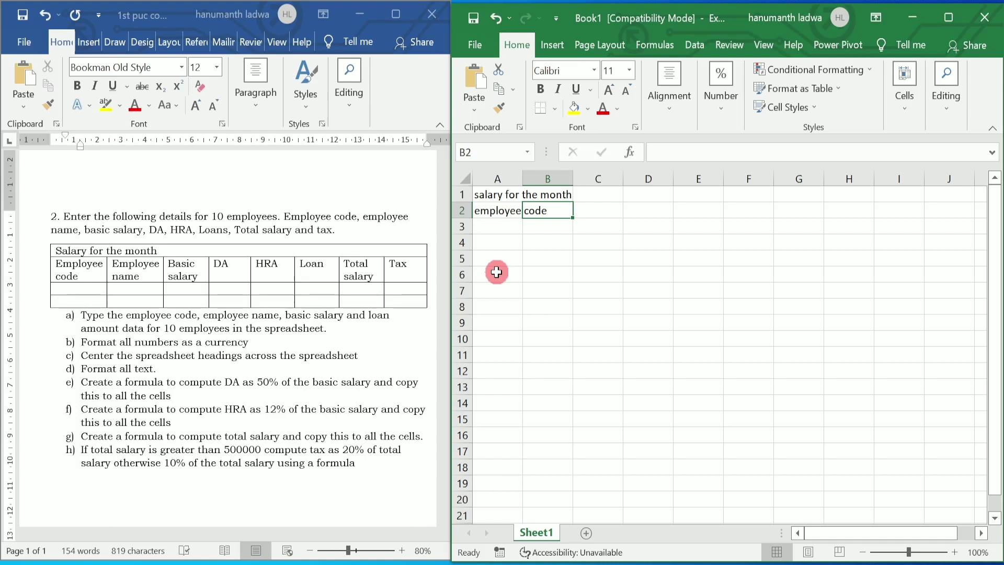
text(emplo)
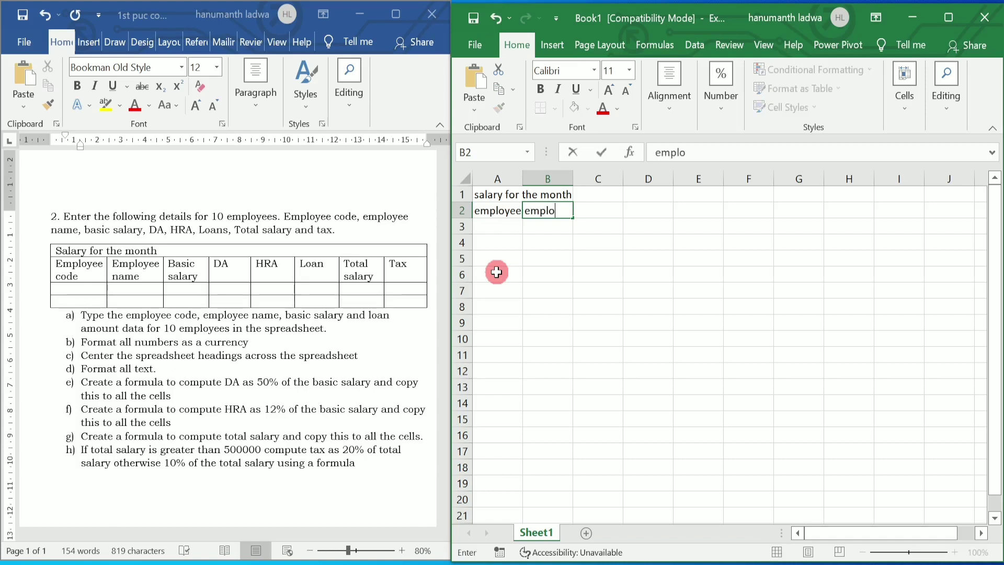
text(yee name)
key(Tab)
text(bas)
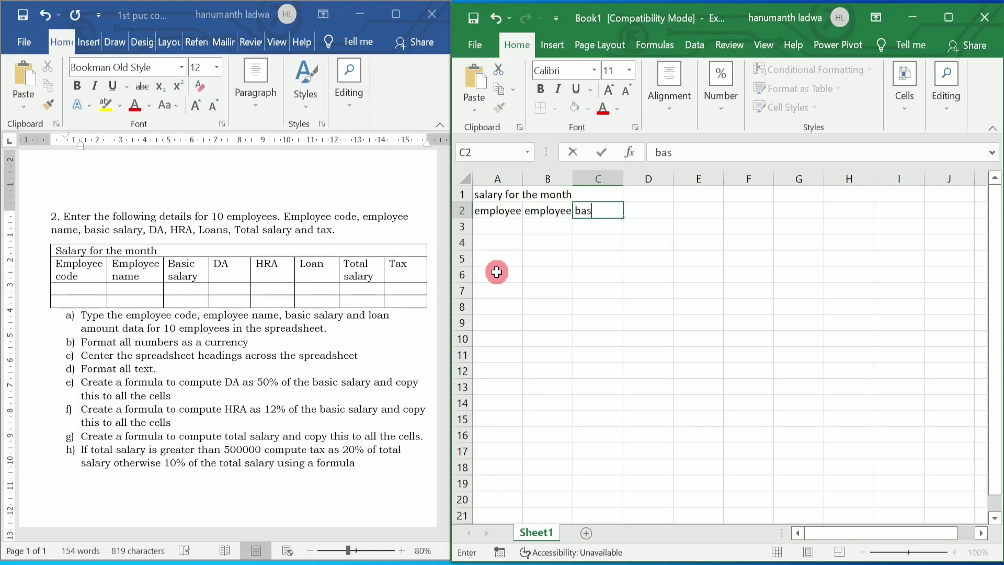
text(ic salary)
key(Tab)
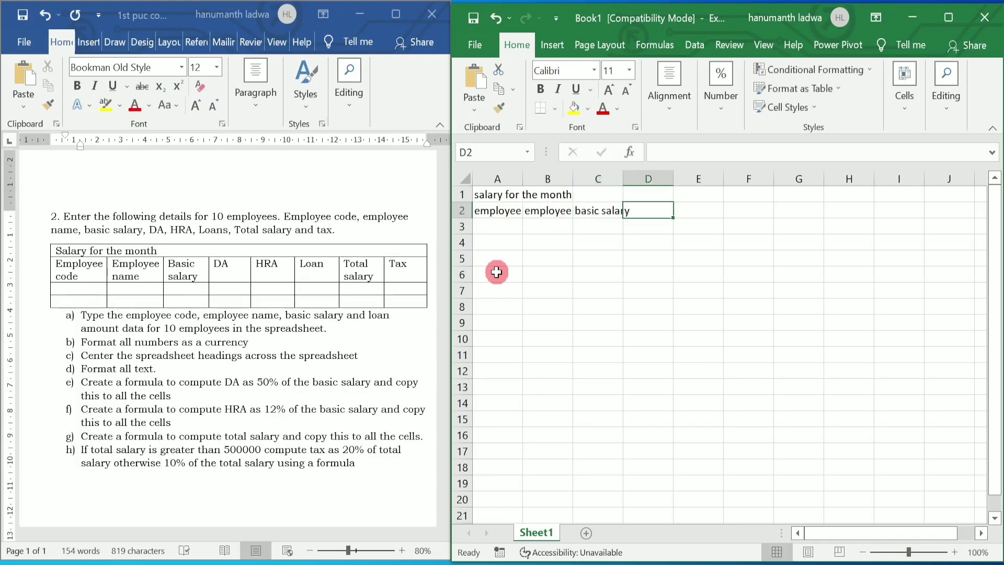
Enter the remaining headings "DA", "HRA", "Loan", "Total" and "Tax" in cells D2 to H2.
text(DA)
key(Tab)
text(HRA)
key(Tab)
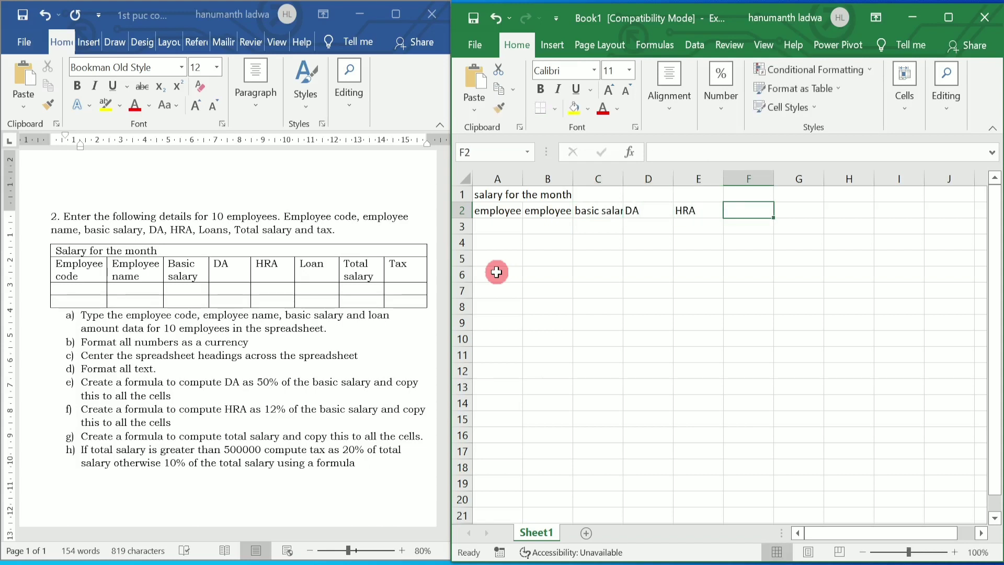
text(Loan)
key(Tab)
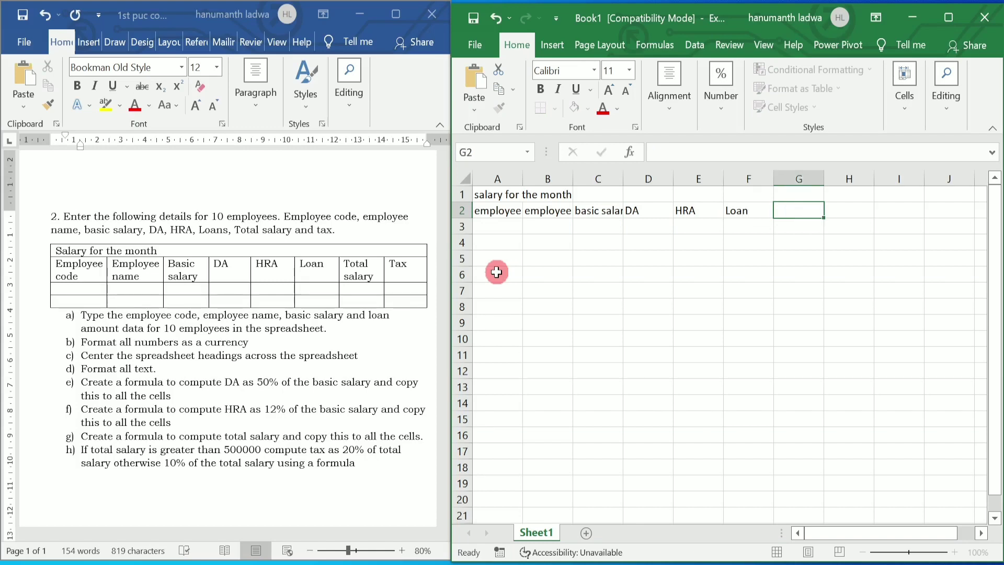
text(Total)
key(Tab)
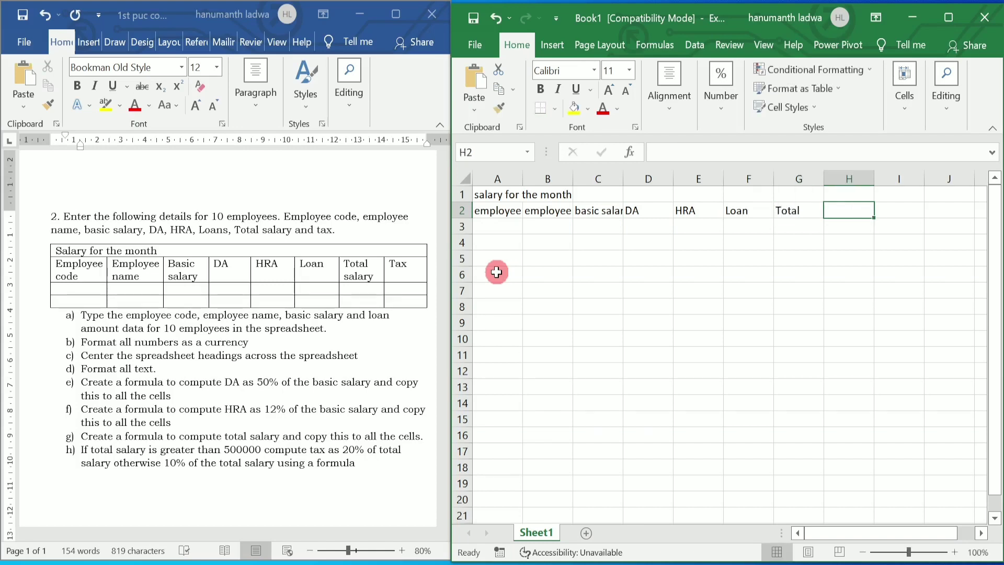
text(Tax)
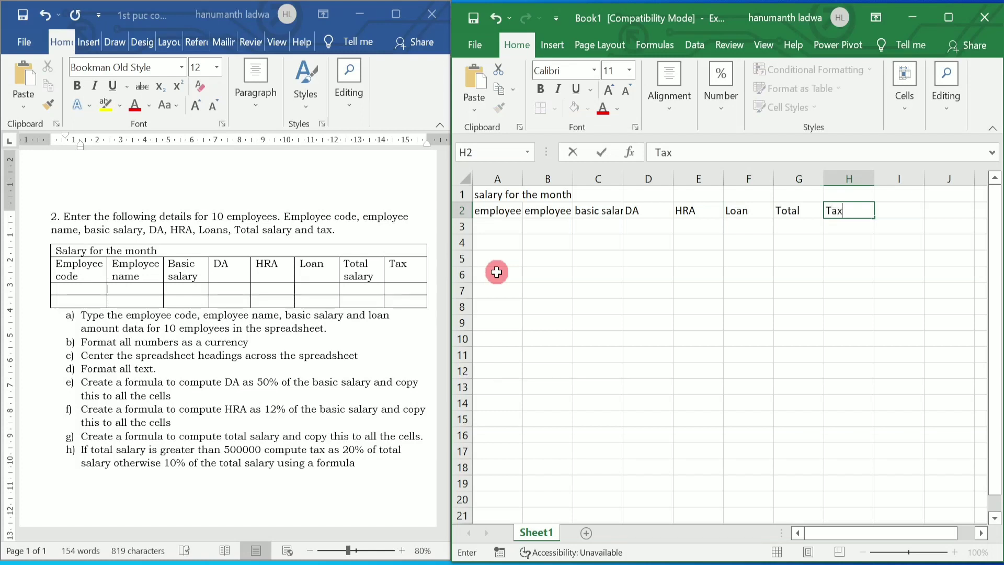
key(Return)
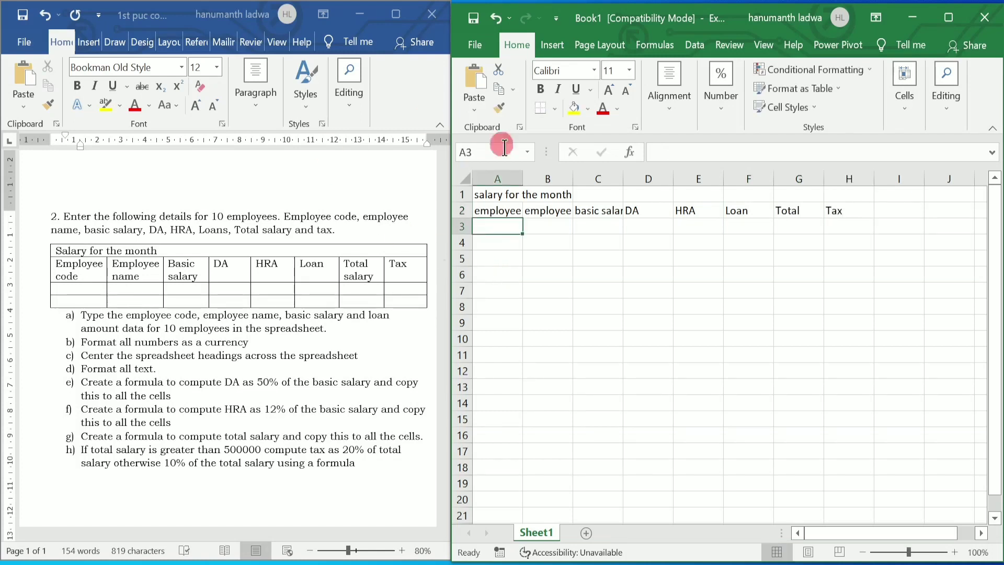
Adjust the widths of columns A, B and C to fit their headings in row 2.
double_click(573, 179)
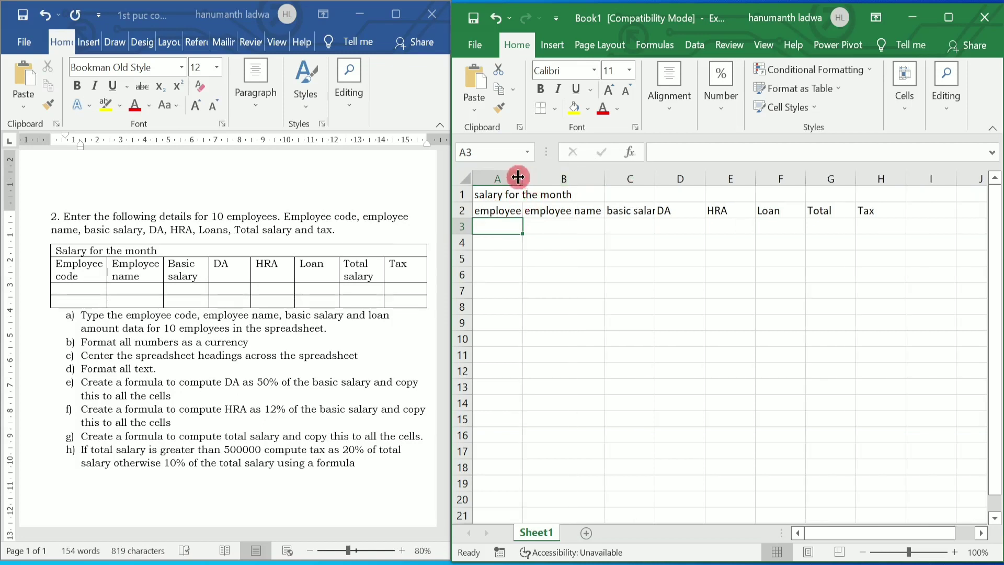
double_click(528, 179)
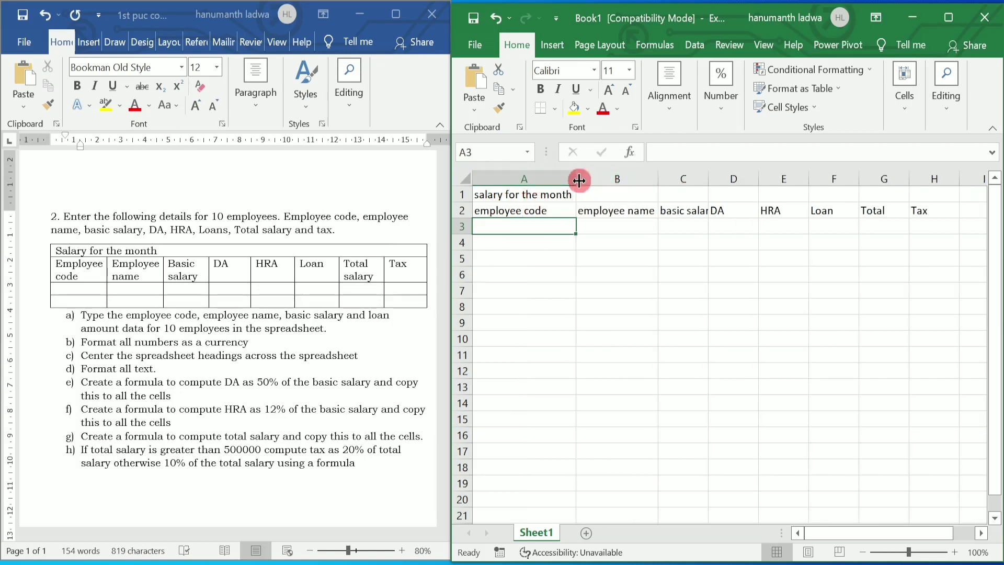
drag(575, 178, 550, 180)
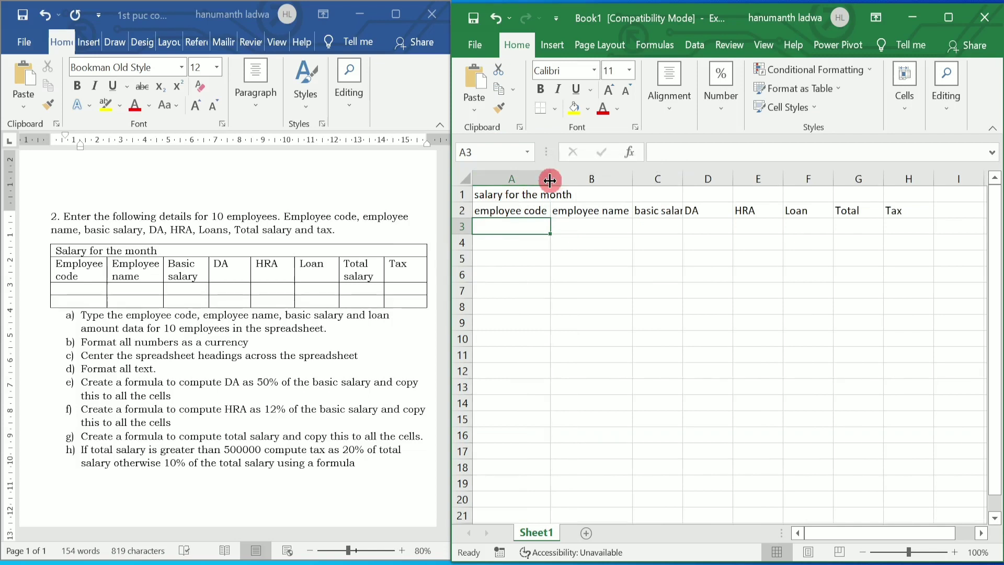
double_click(683, 179)
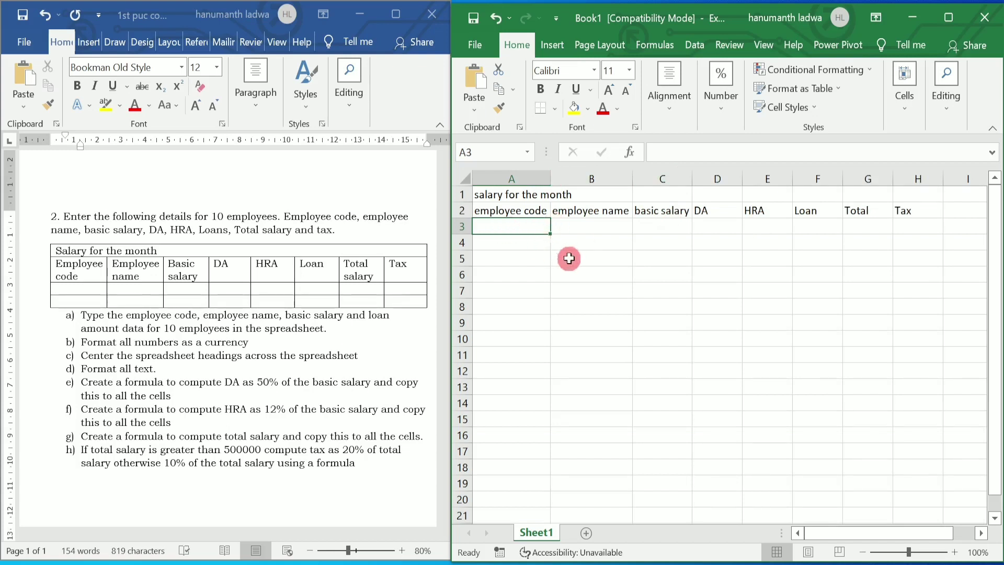
key(Right)
key(Right)
key(Right)
key(Right)
key(Right)
key(Right)
key(Right)
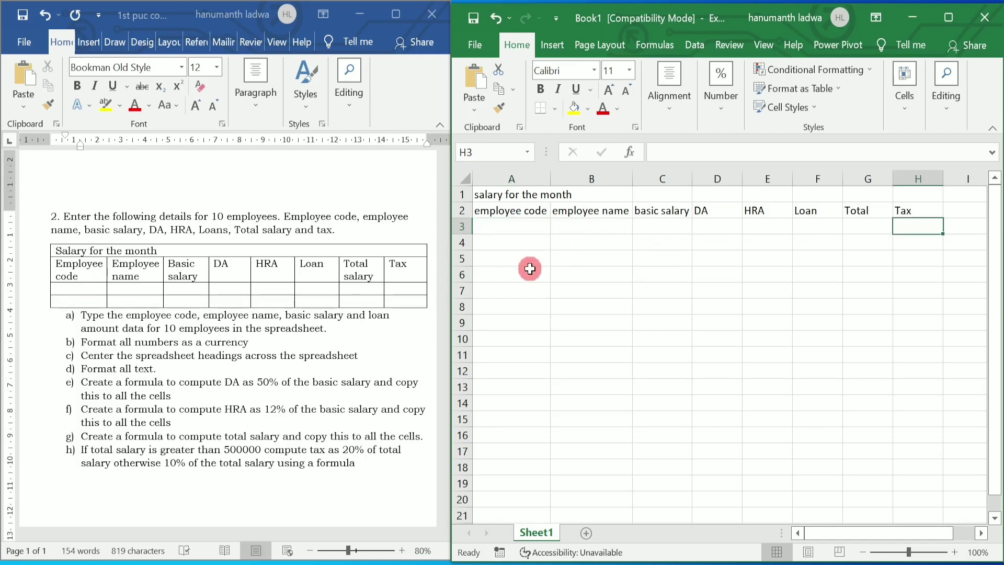
Enter employee codes 1 and 2 from A3 and fill the series down to 10 in A12.
click(521, 225)
text(1)
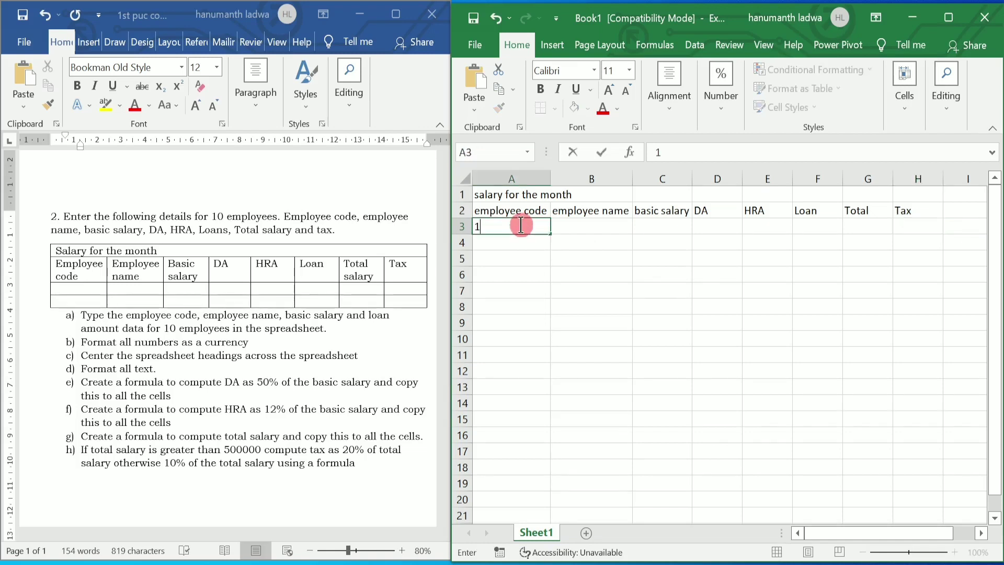
key(Return)
text(2)
key(Return)
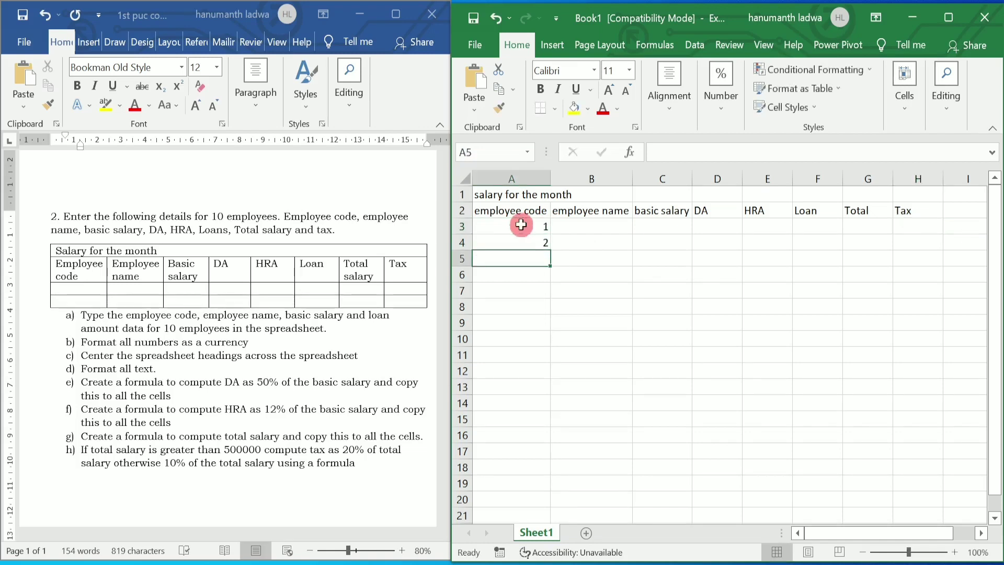
drag(521, 225, 556, 381)
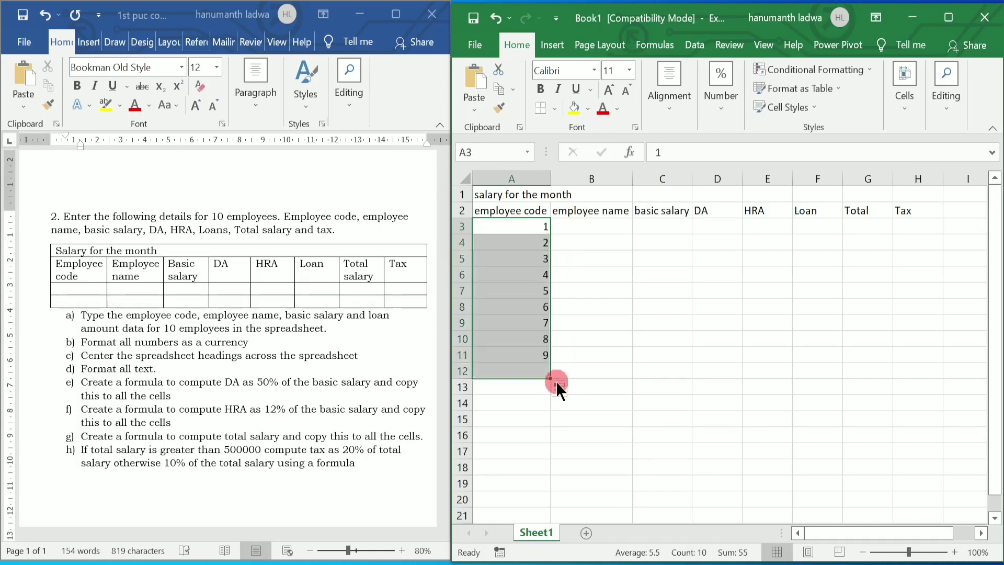
Enter the names of the first five employees in cells B3 to B7.
click(590, 225)
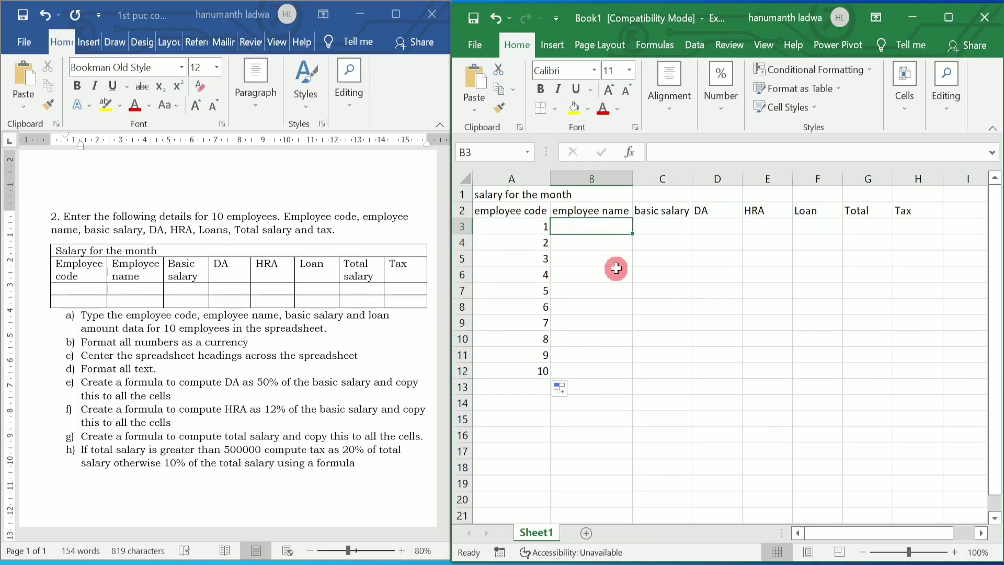
text(kasturi)
key(Return)
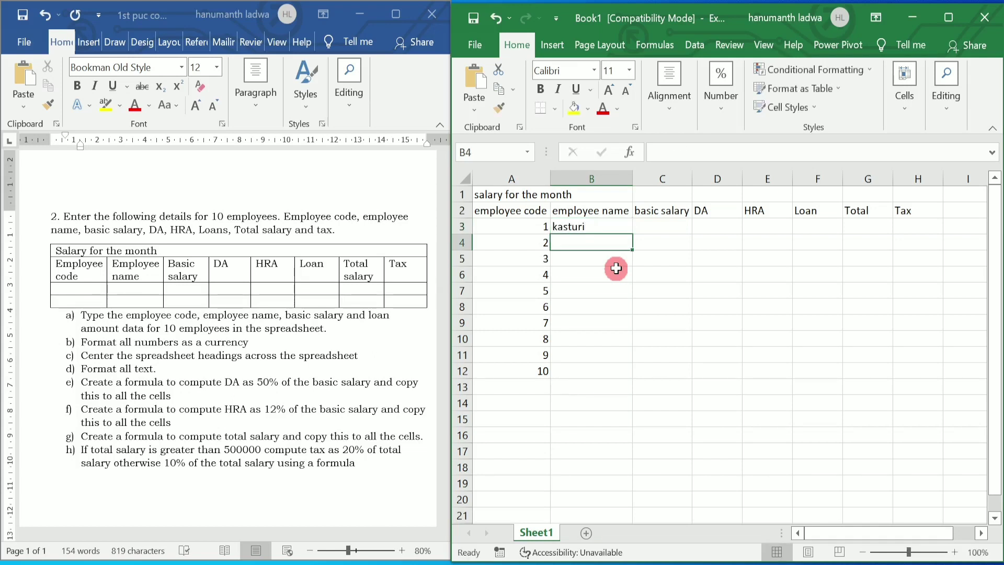
text(lavanya)
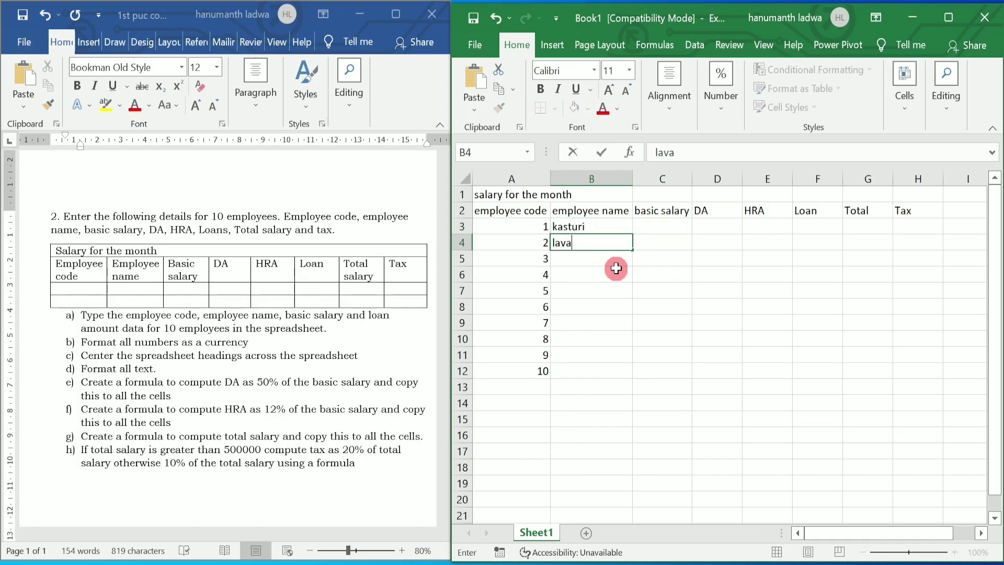
key(Return)
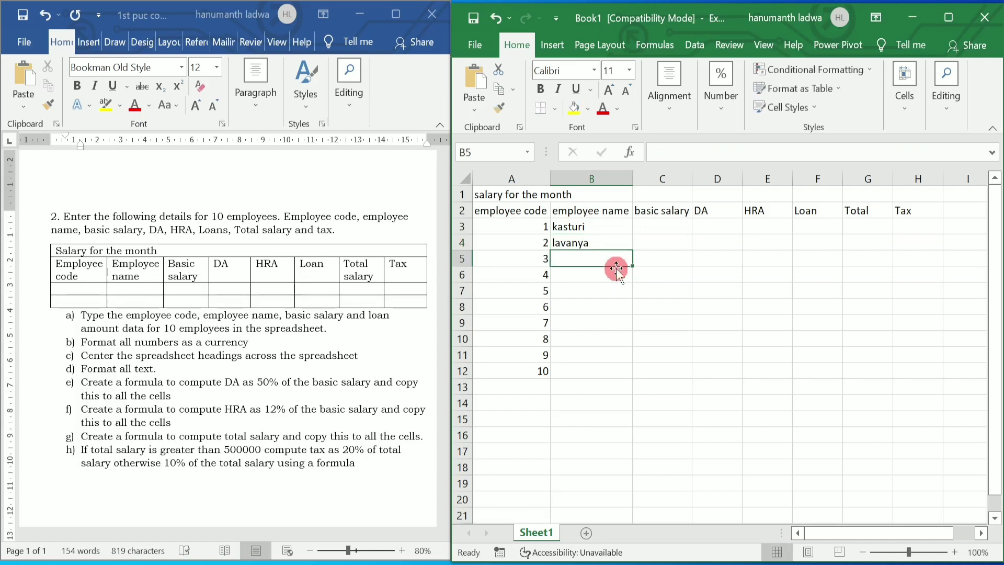
text(ganesh)
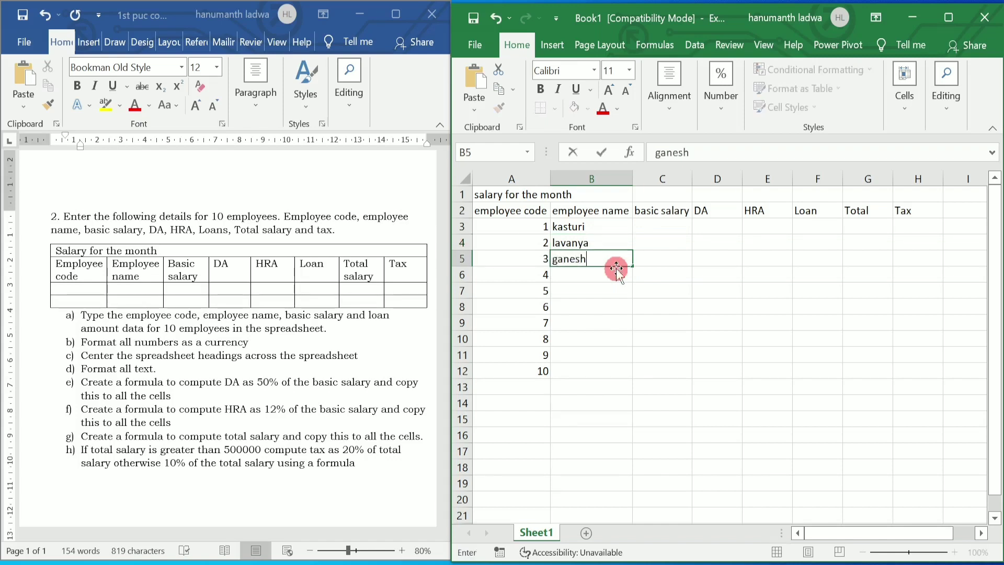
key(Return)
text(jagadish)
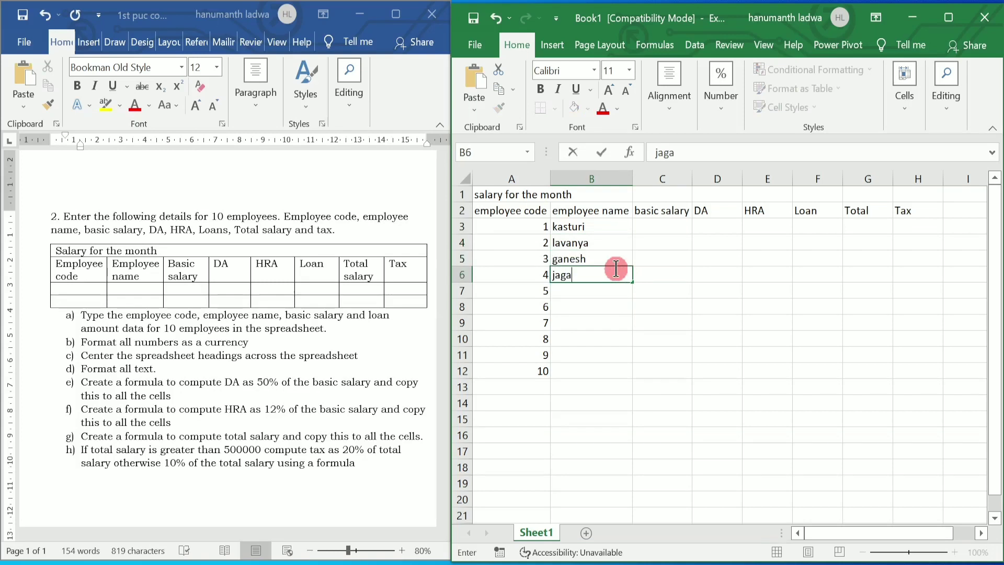
key(Return)
text(ramesh)
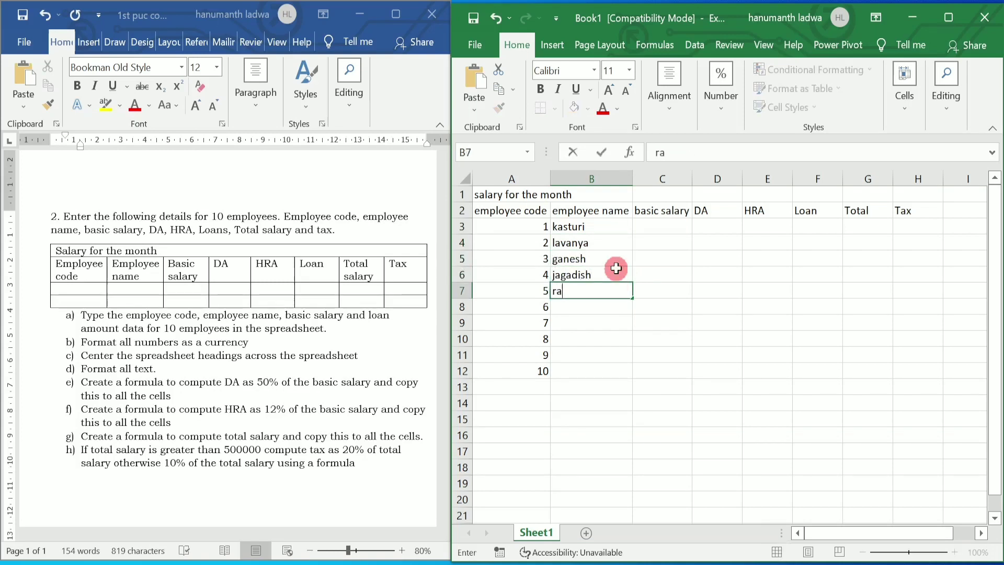
key(Return)
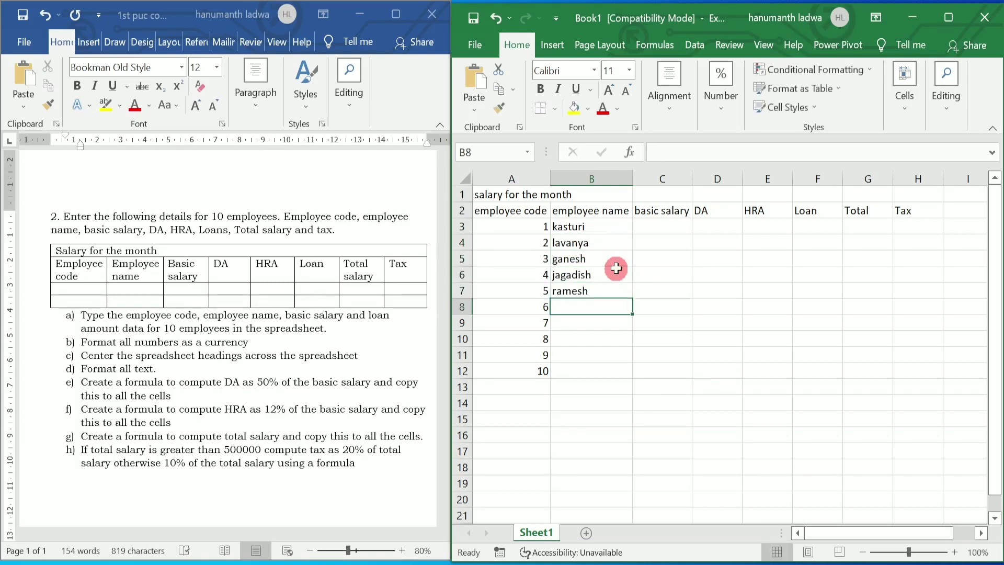
Enter the names of the remaining five employees in cells B8 to B12.
text(mohan)
key(Return)
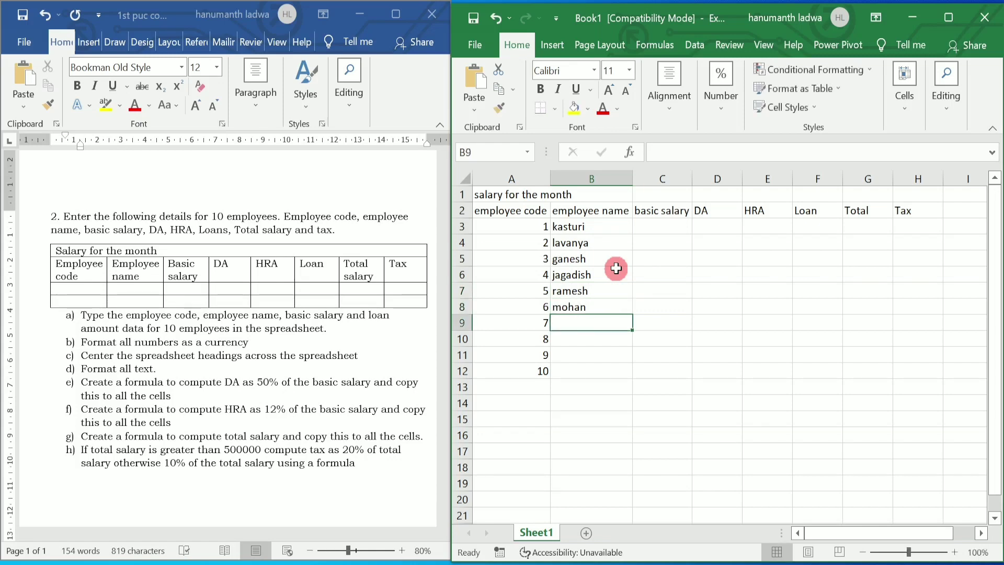
text(krishna)
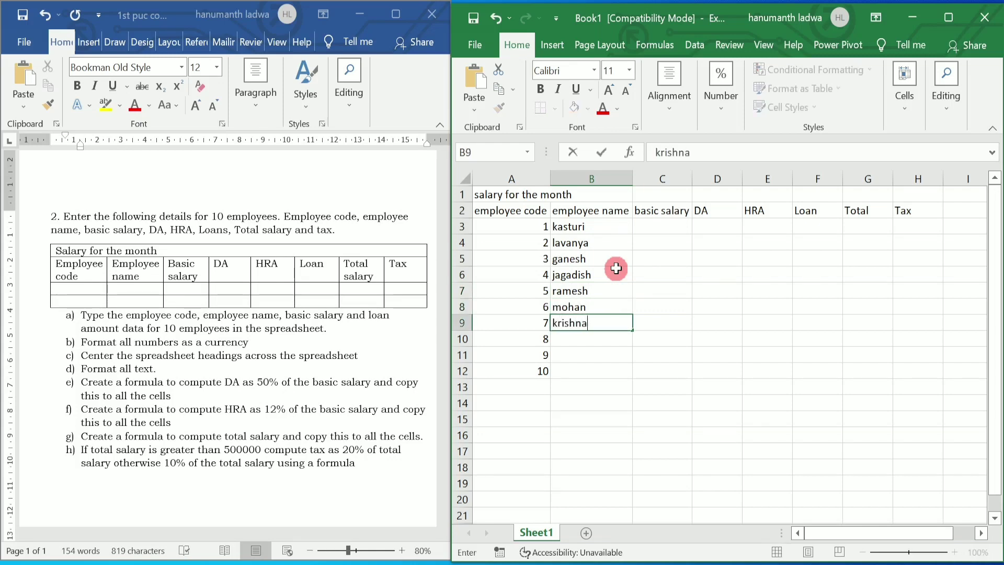
key(Return)
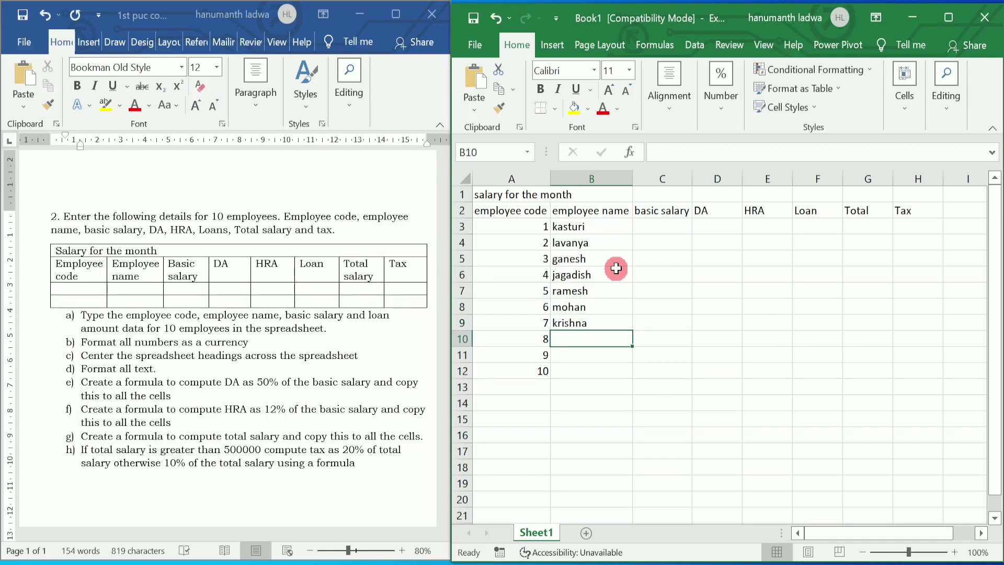
text(raju)
key(Return)
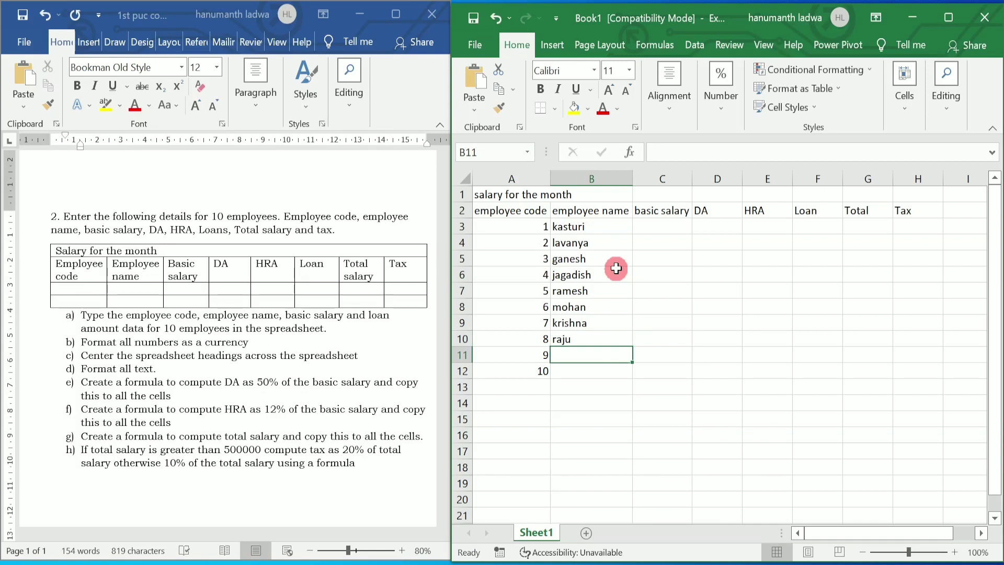
text(kalyani)
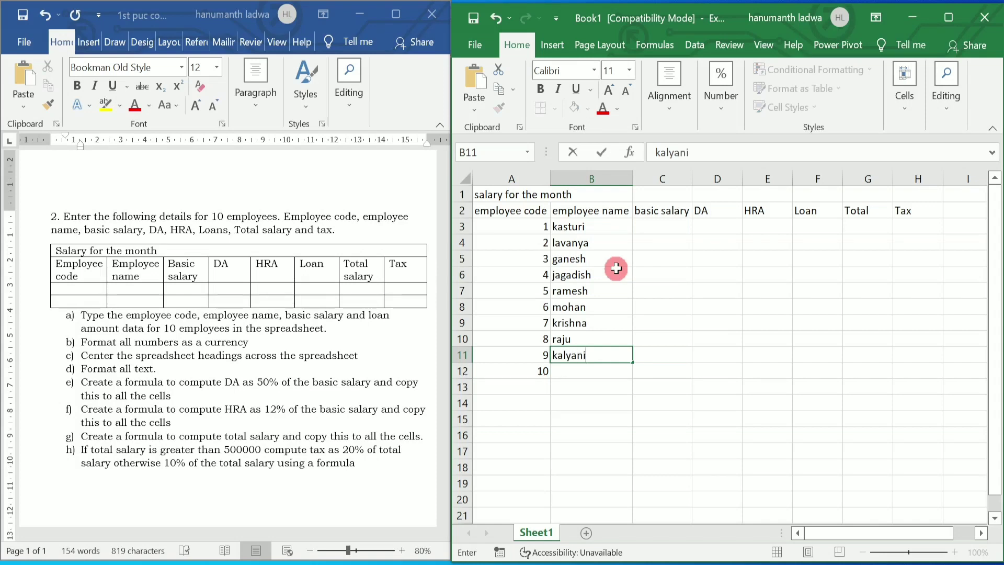
key(Return)
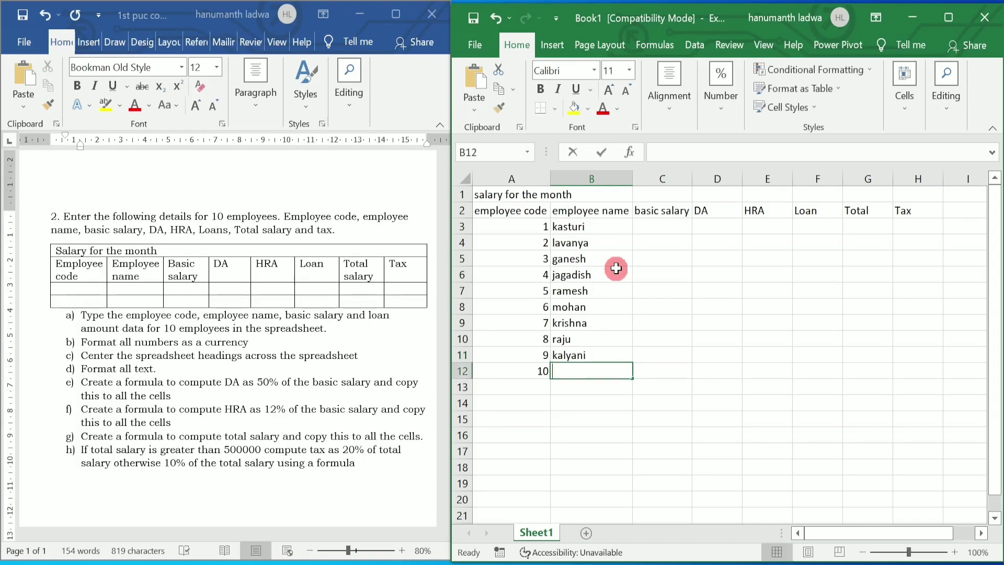
text(l)
key(BackSpace)
key(BackSpace)
text(l)
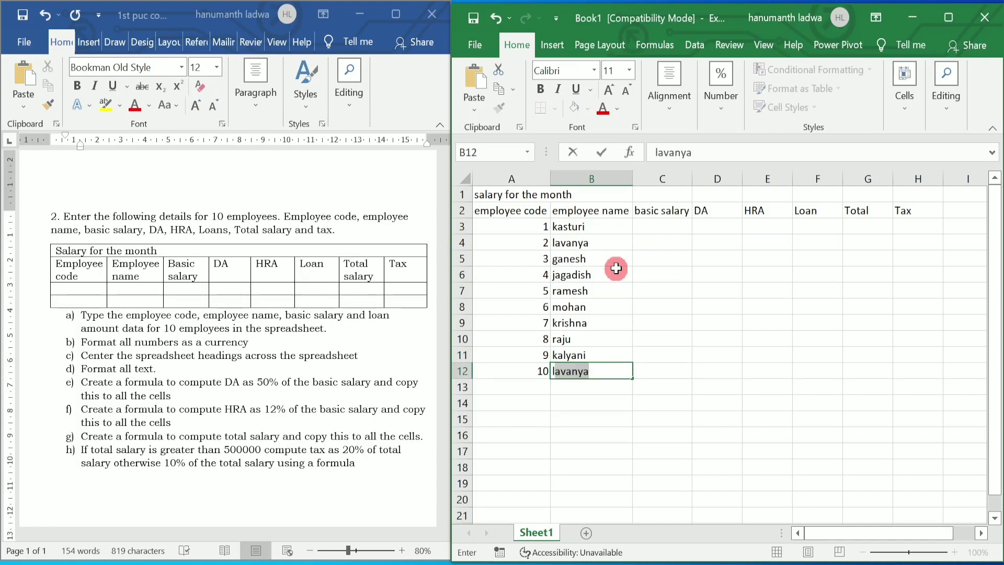
text(ata)
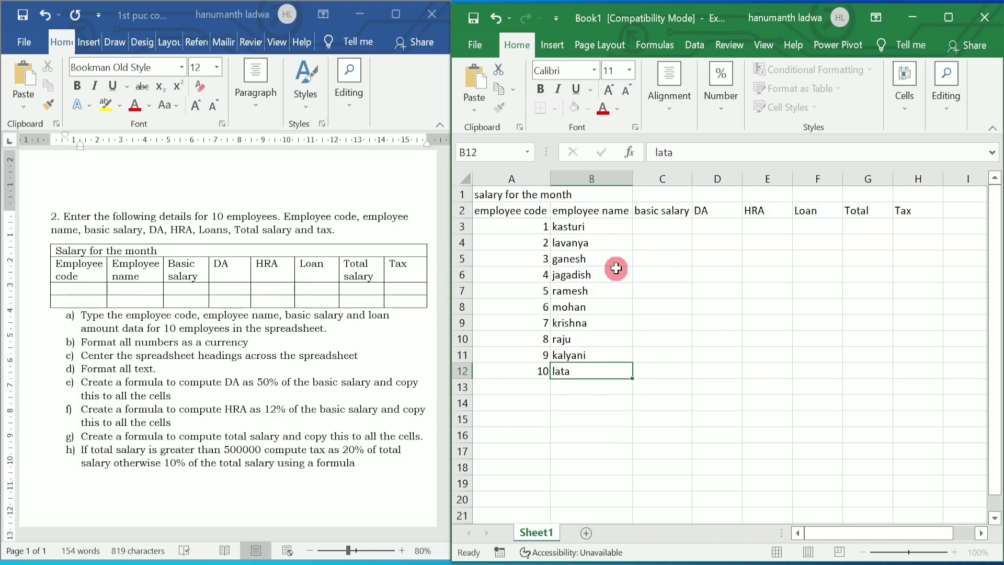
Enter basic salaries 12000, 10000 and 5000 in cells C3 to C5.
key(Tab)
key(Up)
key(Up)
key(Up)
key(Up)
key(Up)
key(Up)
key(Up)
key(Up)
key(Up)
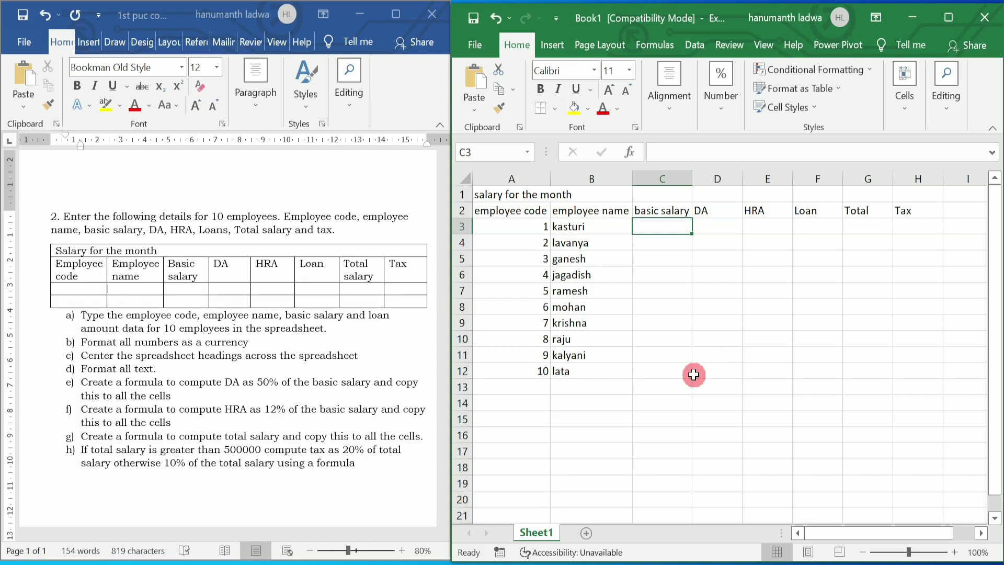
text(1200)
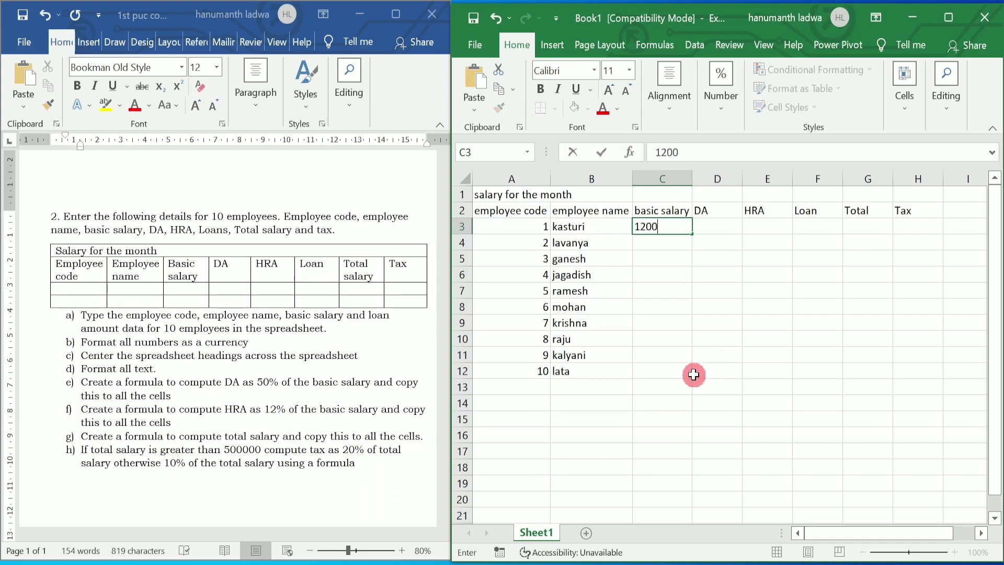
text(0)
key(Return)
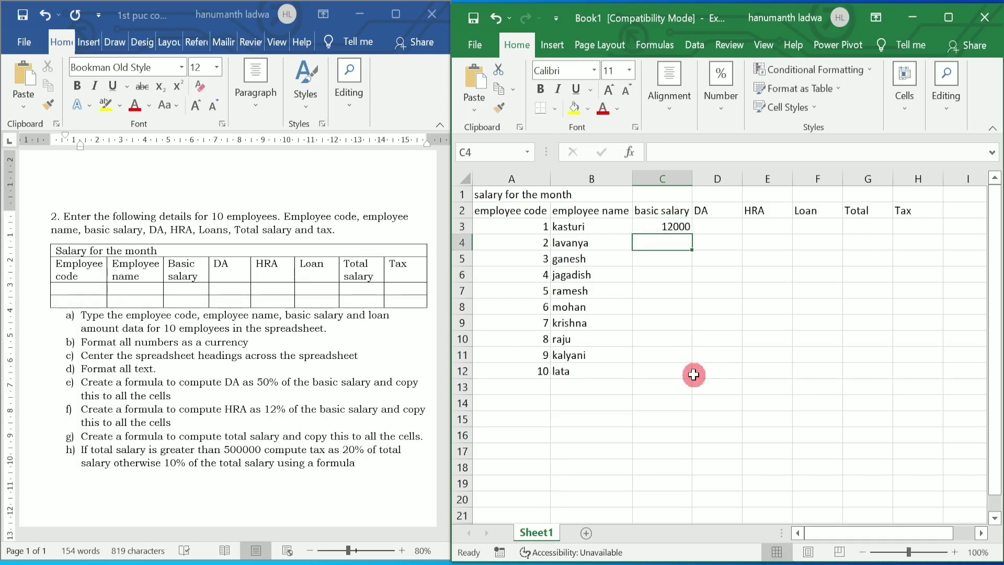
text(10000)
key(Return)
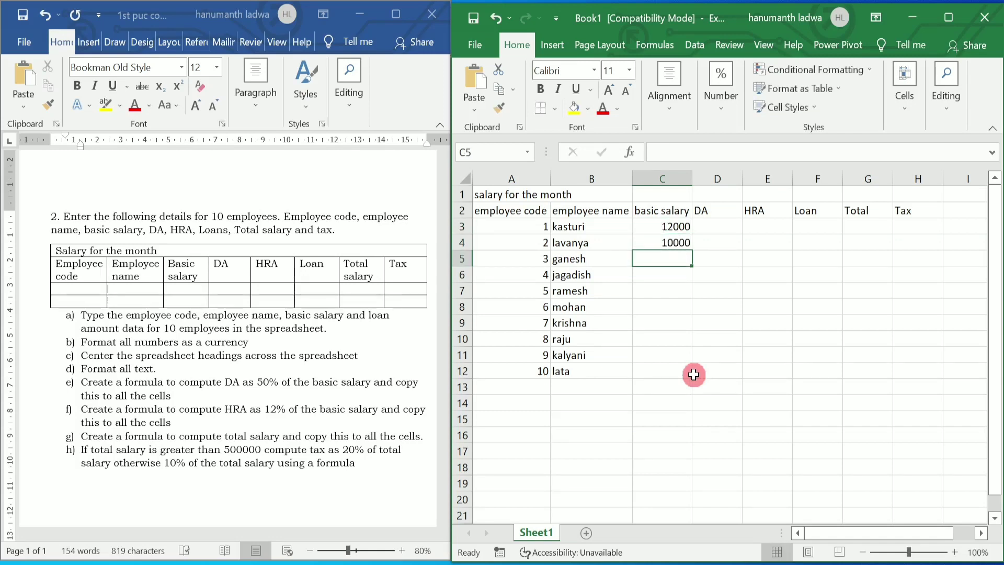
text(5000)
key(Return)
Enter basic salaries 4500, 8000 and 20000 in cells C6 to C8.
text(45000)
key(Return)
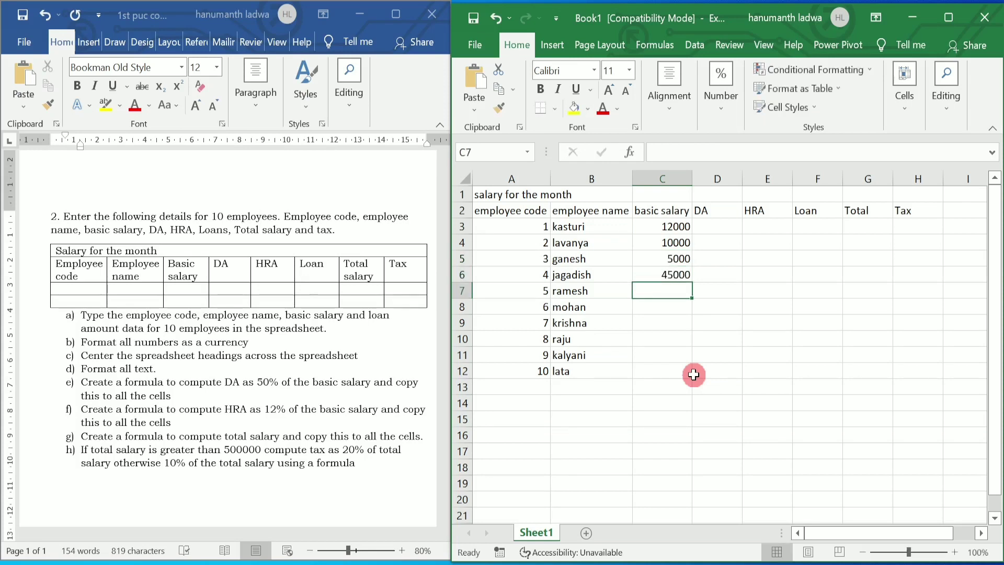
key(Up)
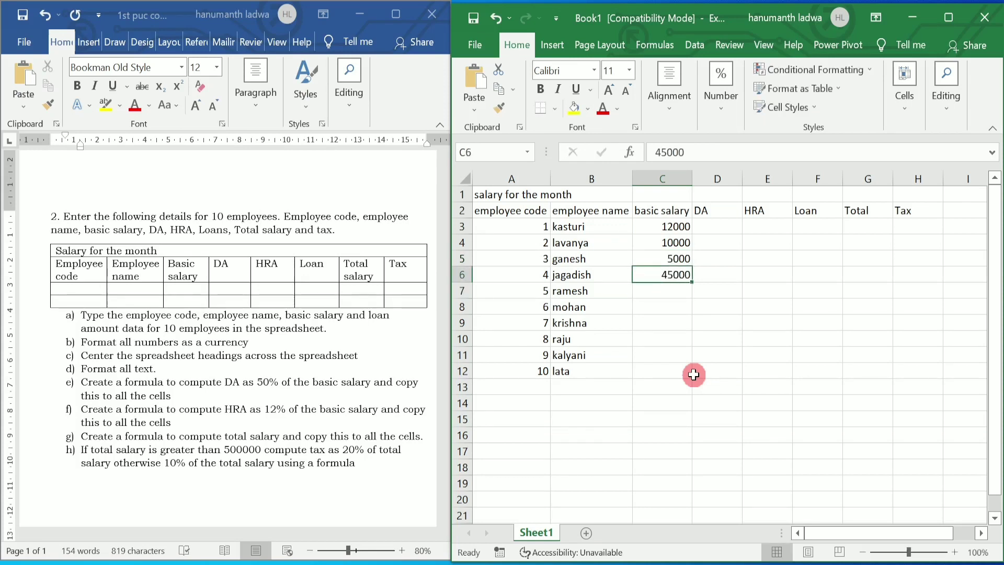
text(4500)
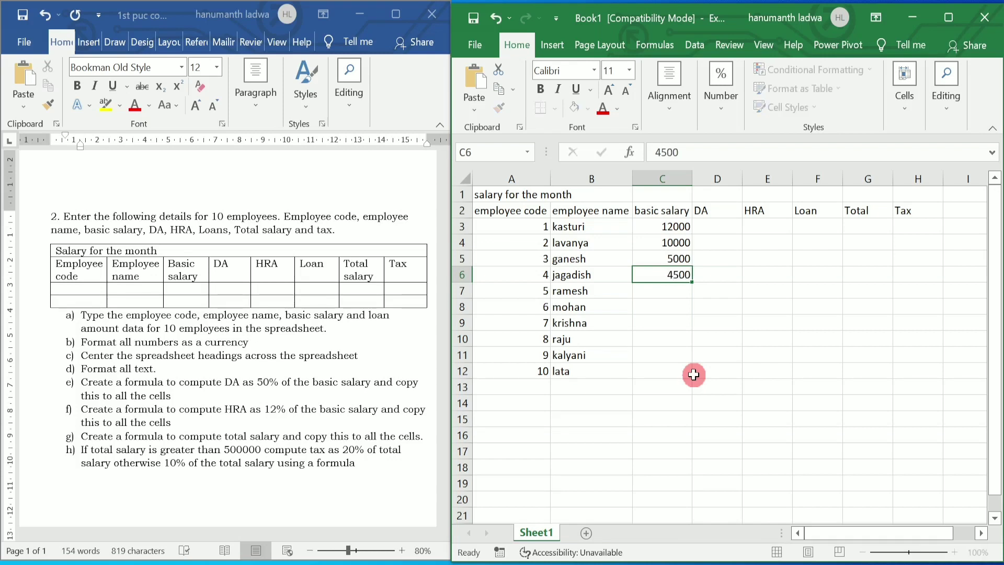
key(Return)
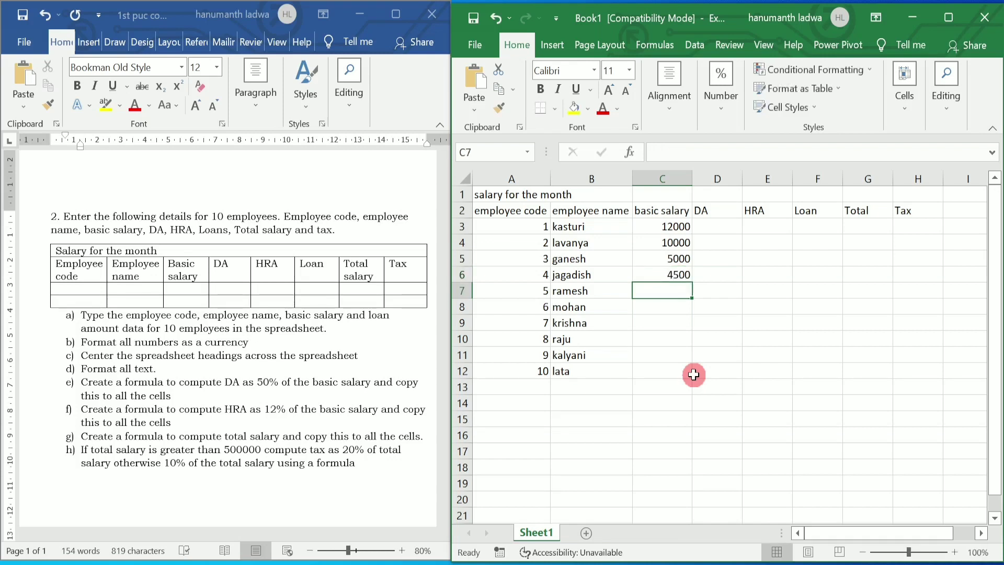
text(8000)
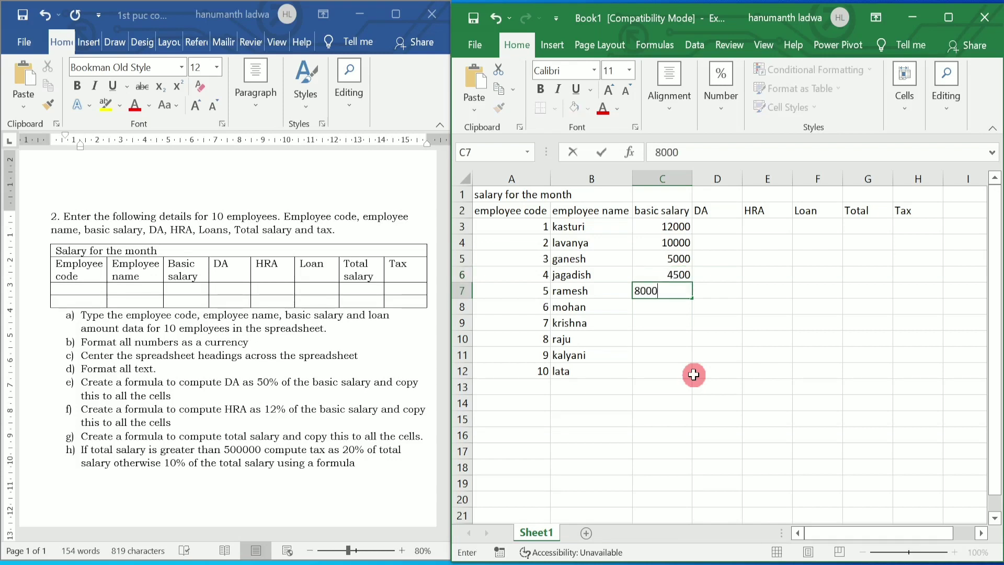
key(Return)
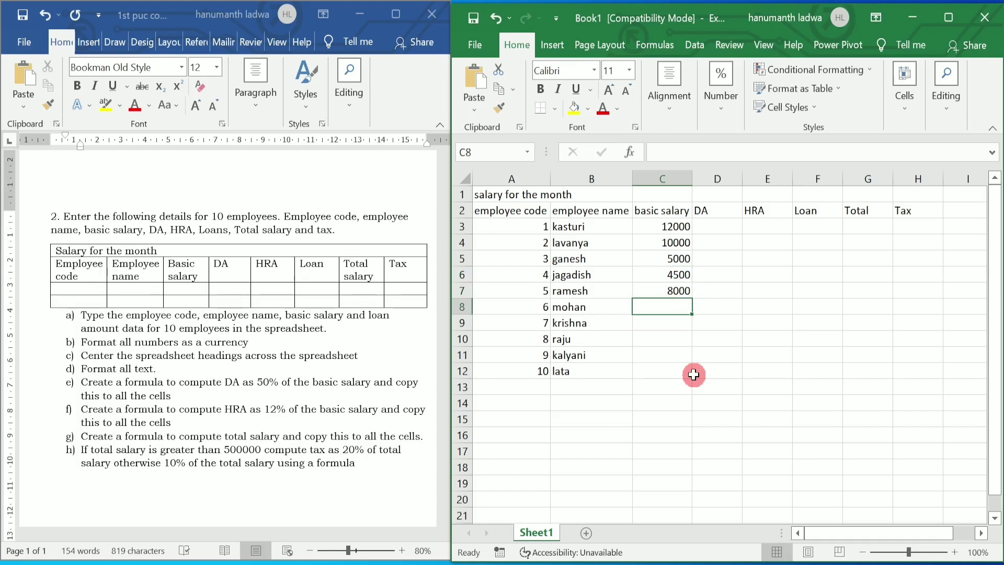
text(20000)
key(Return)
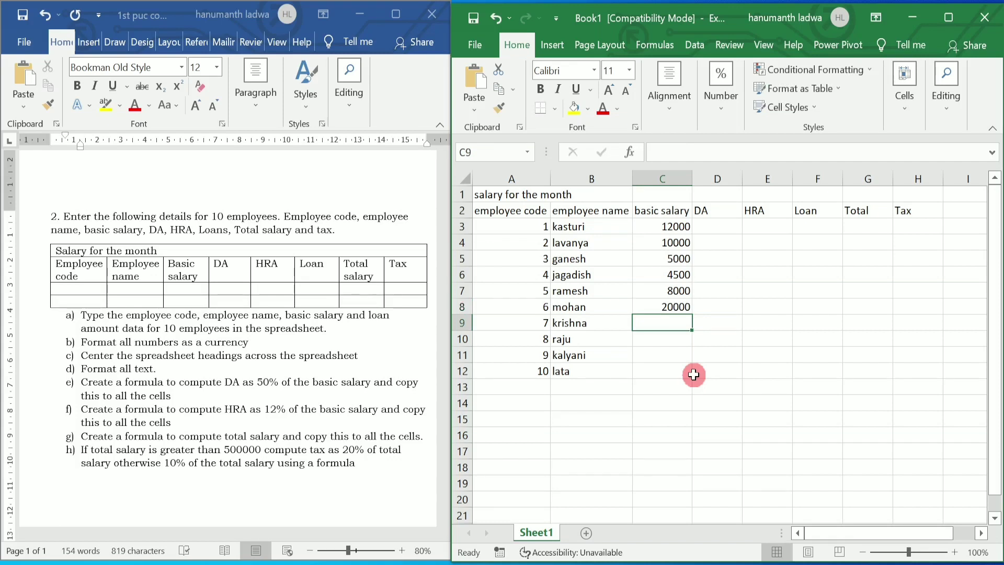
Enter basic salaries 8500, 6500, 20000 and 25000 in cells C9 to C12.
text(8500)
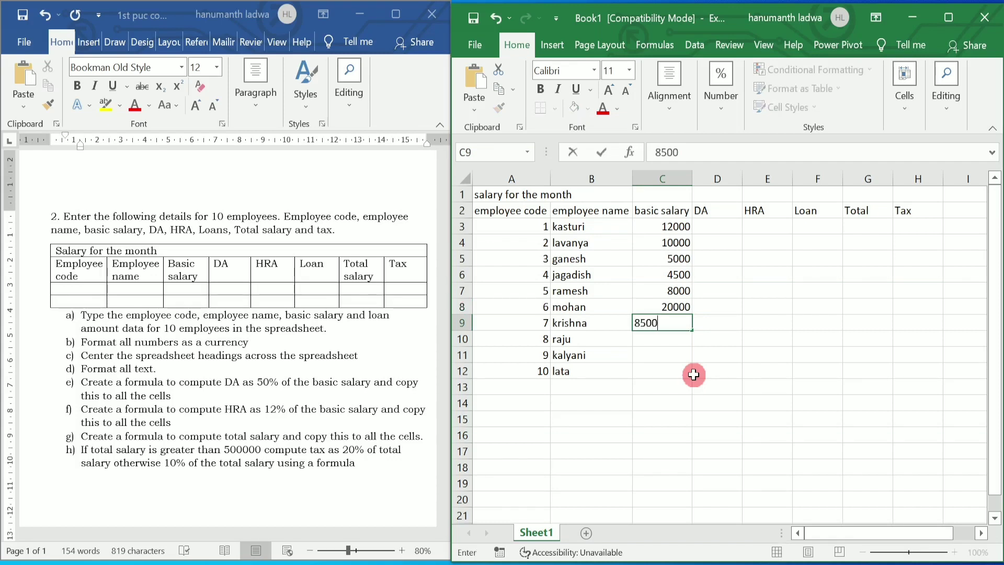
key(Return)
text(6500)
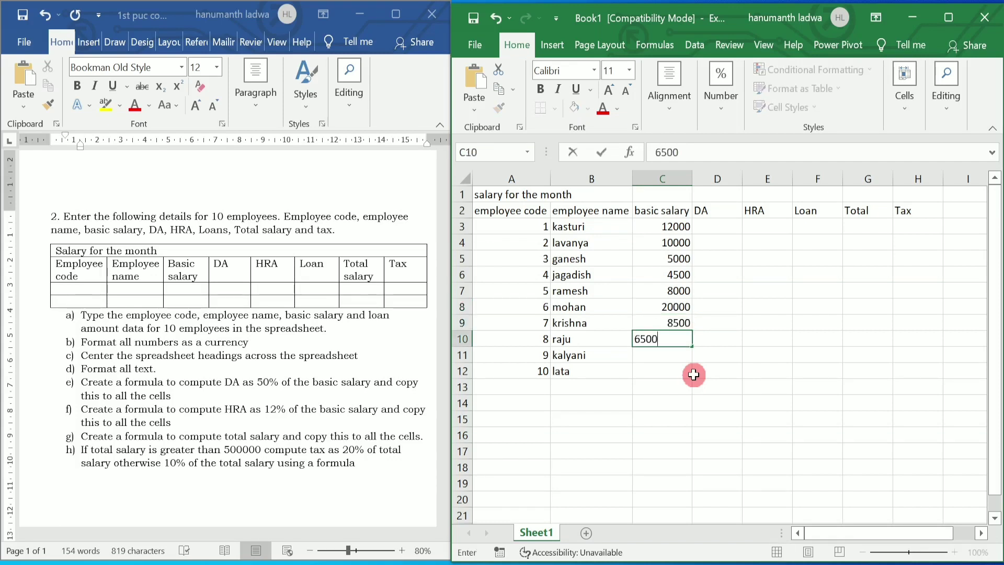
key(Return)
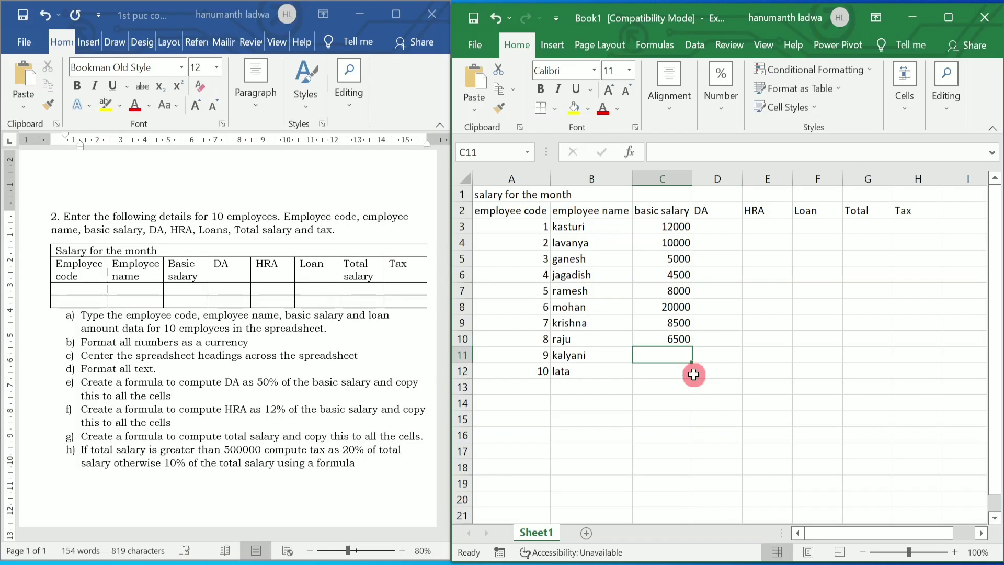
text(2000)
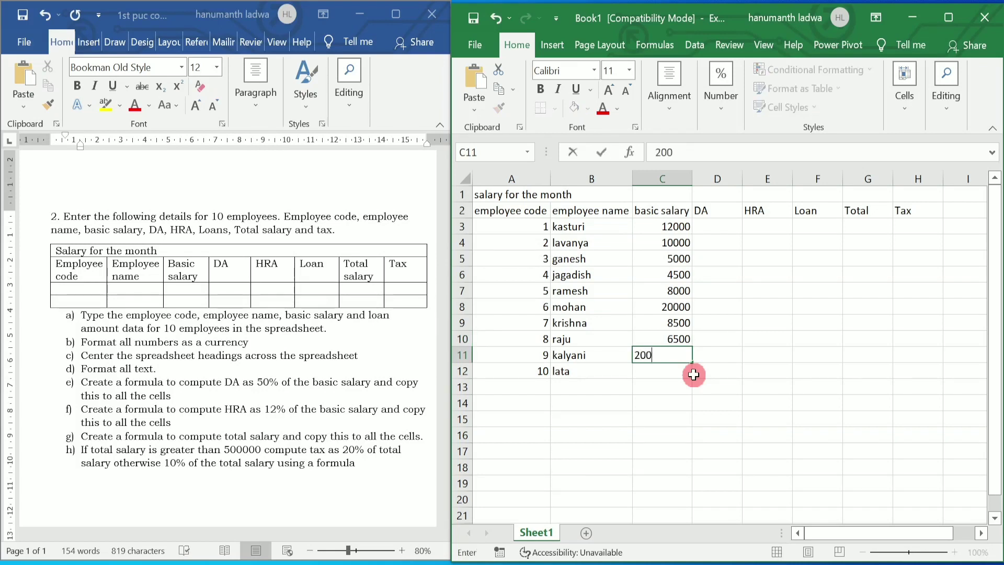
text(0)
key(Return)
text(25000)
key(Return)
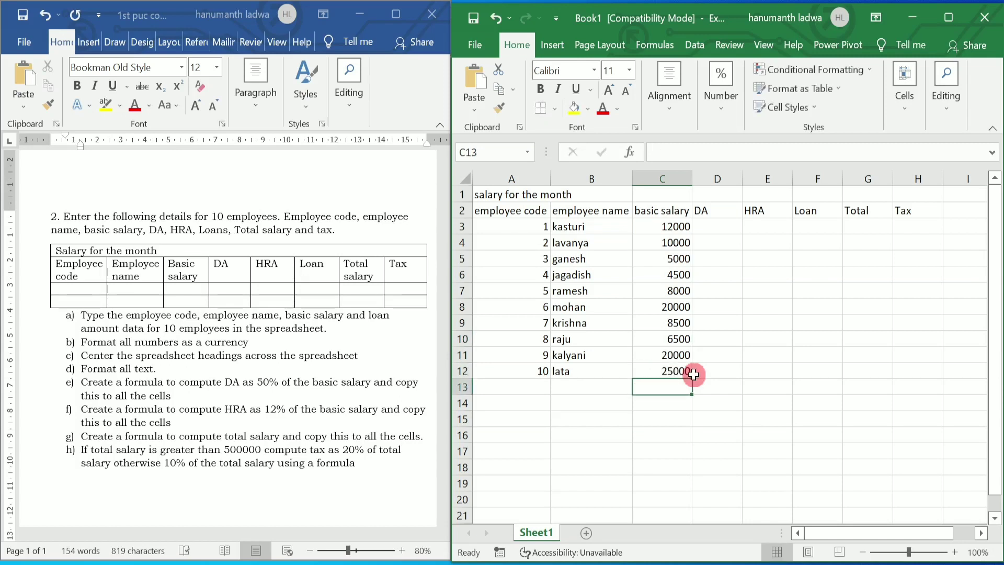
key(Right)
key(Up)
key(Up)
key(Up)
key(Up)
key(Up)
key(Up)
key(Up)
key(Up)
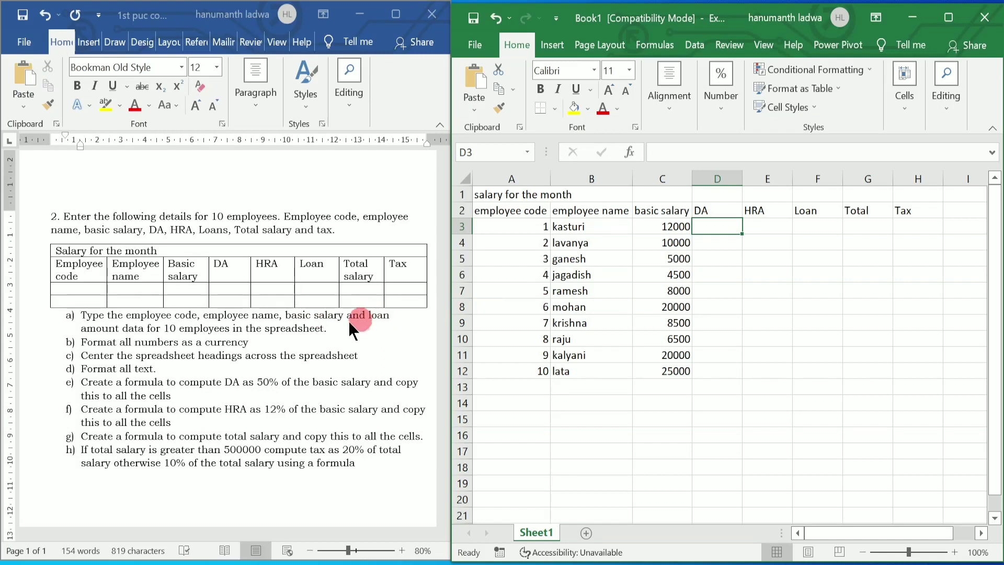
Enter loan amounts 4500, 2500, 2000, 1500 and 2500 in cells F3 to F7.
click(817, 226)
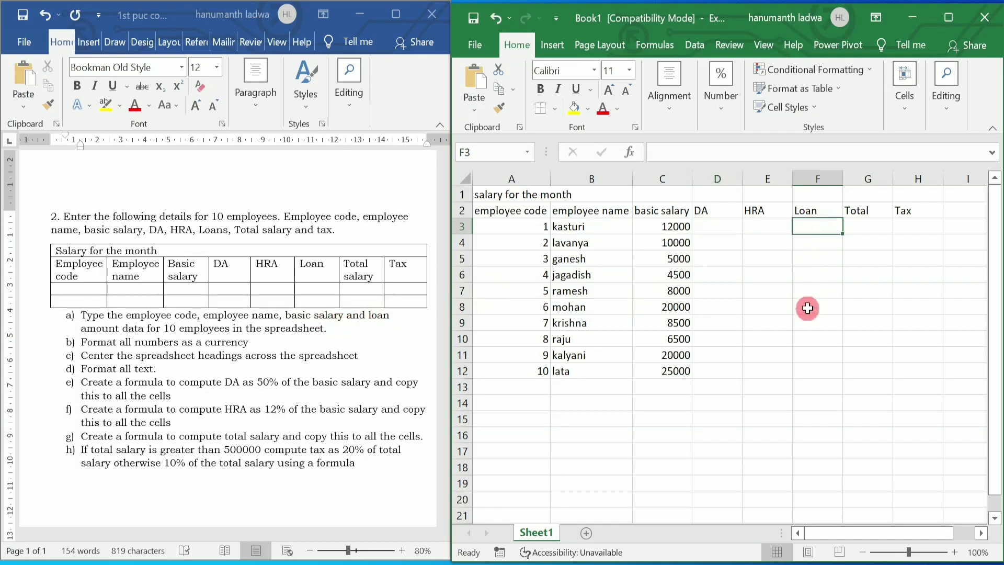
text(4500)
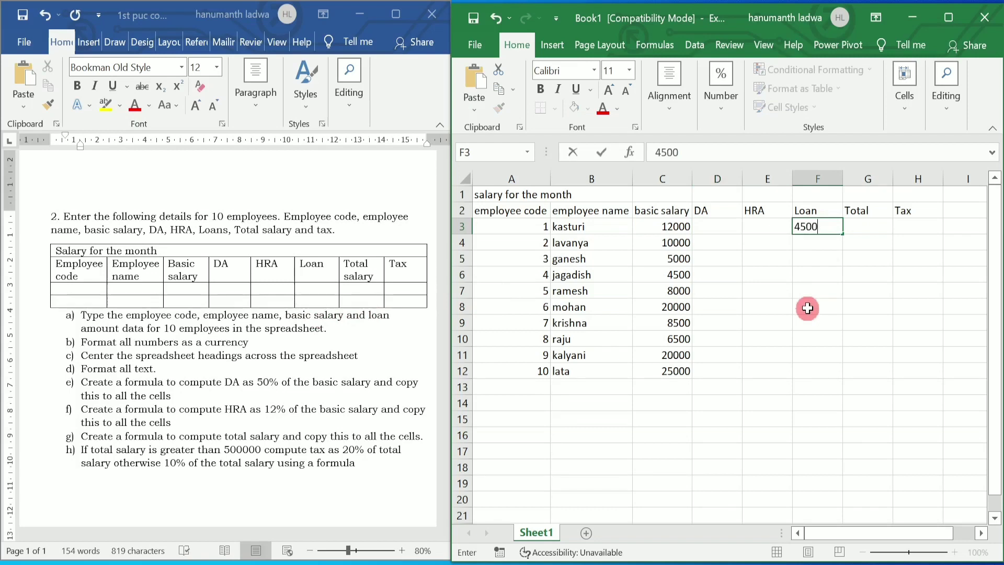
key(Return)
text(2500)
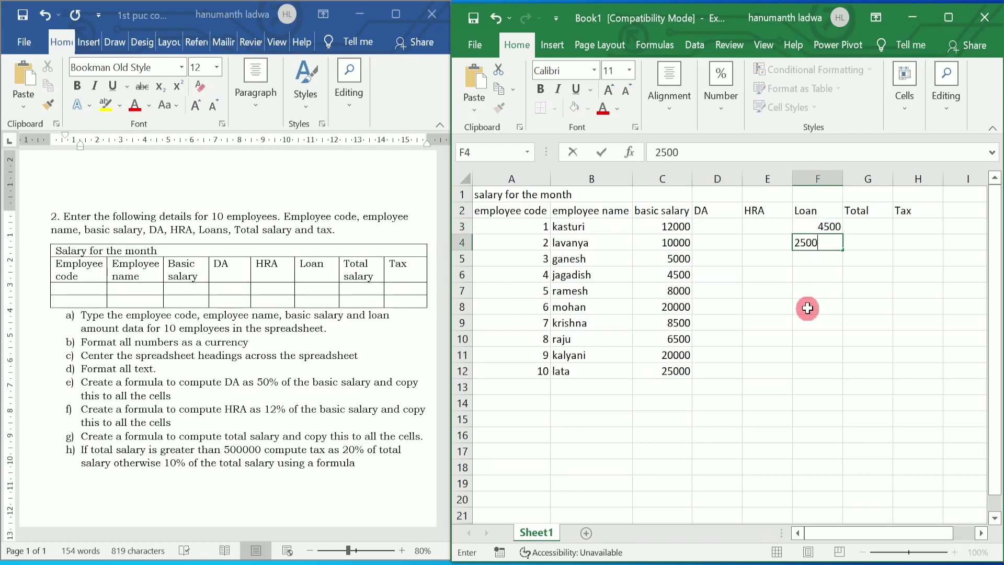
key(Return)
text(2000)
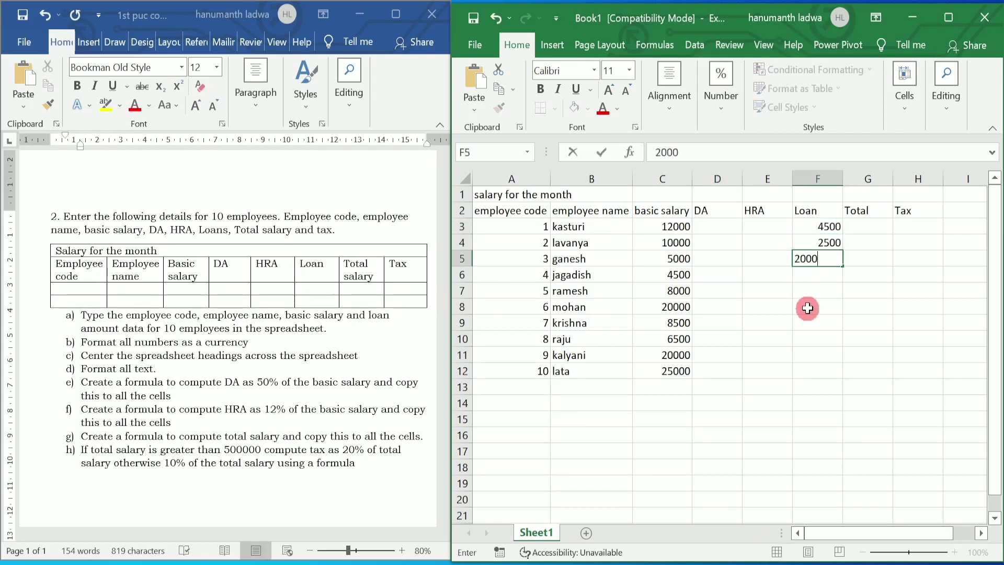
key(Return)
text(1500)
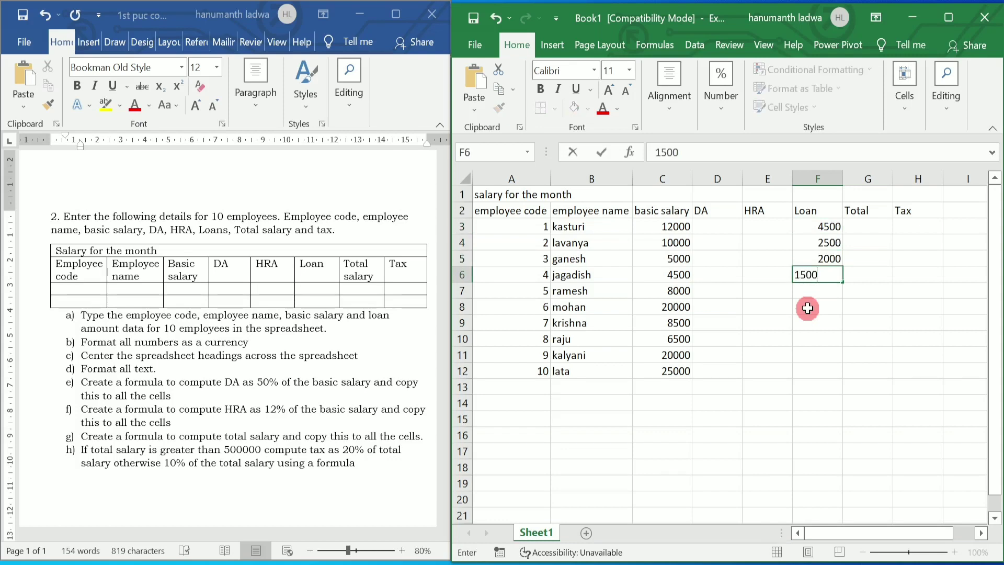
key(Return)
text(2500)
key(Return)
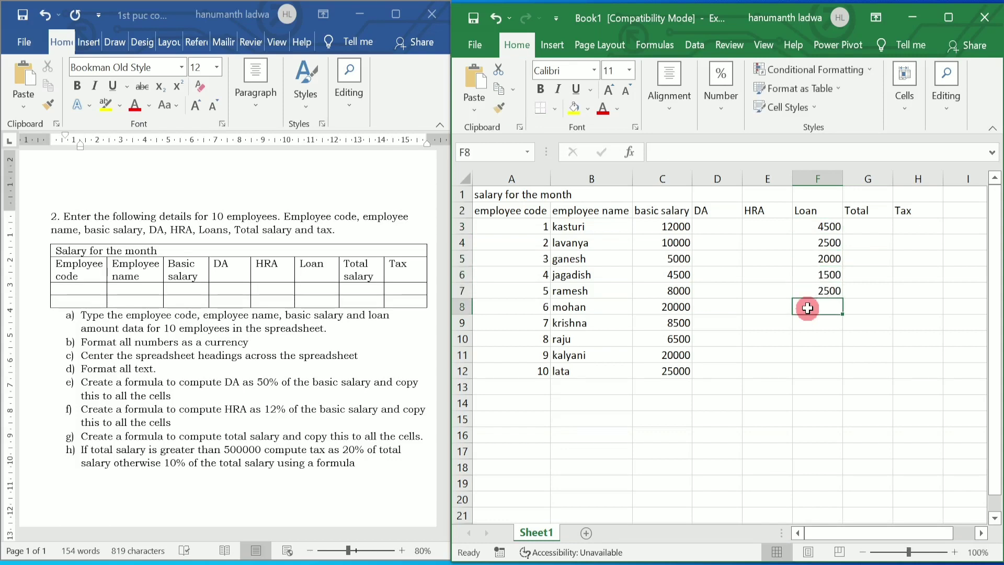
Enter loan amounts 2000, 4500 and 5000 in cells F8 to F10.
text(2000)
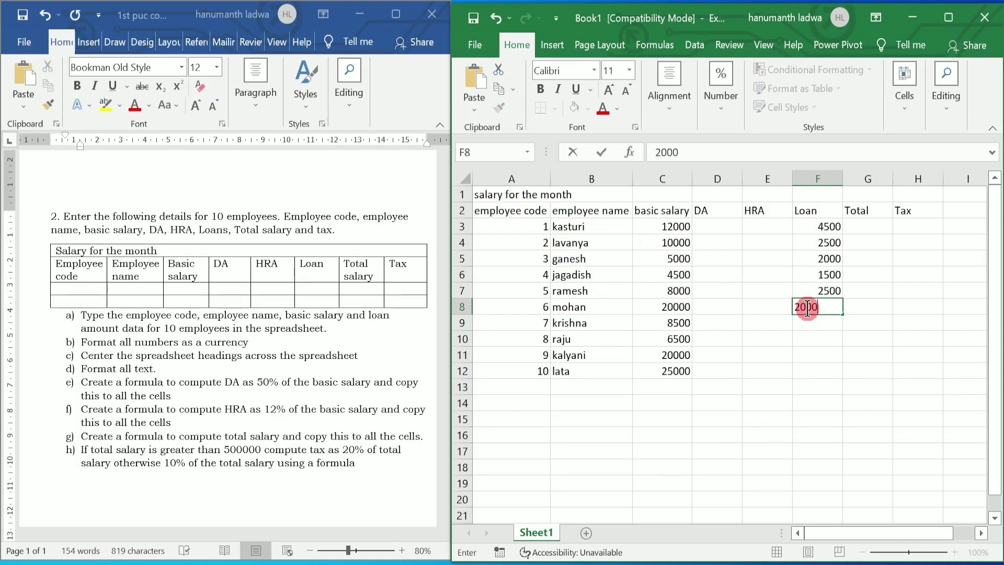
key(Return)
text(4500)
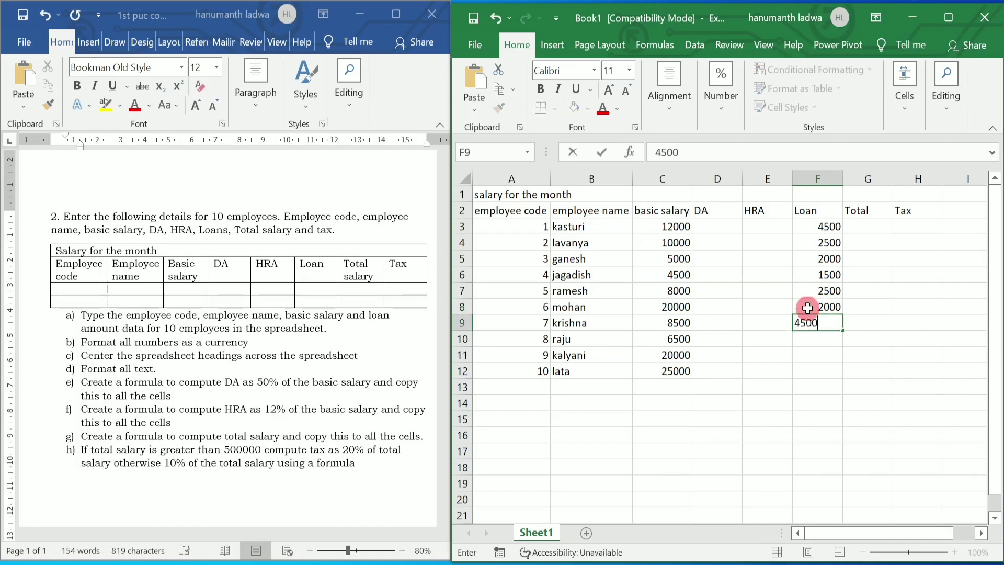
key(Return)
text(5000)
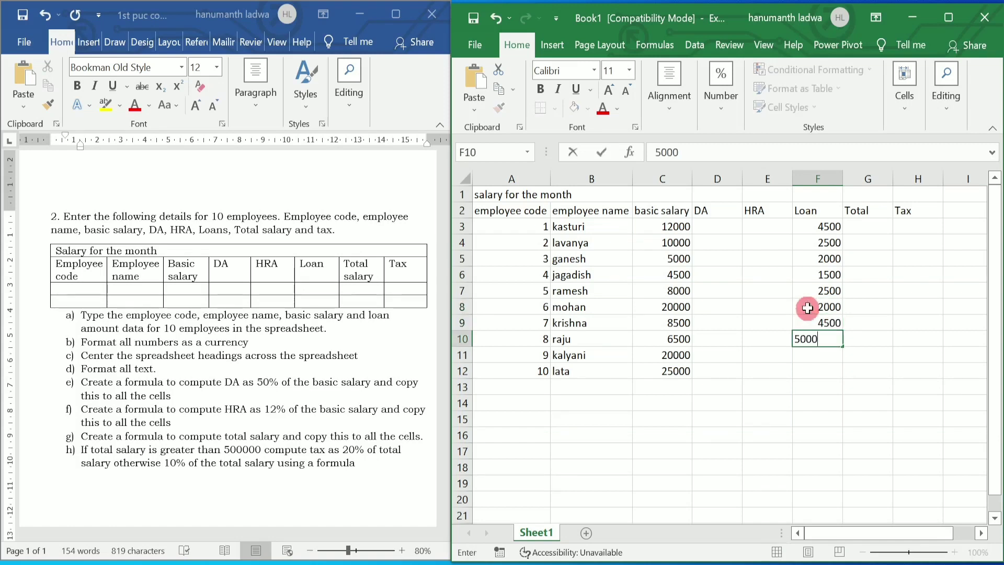
key(Return)
Enter loan amounts 10000 and 12000 in cells F11 and F12.
text(1000)
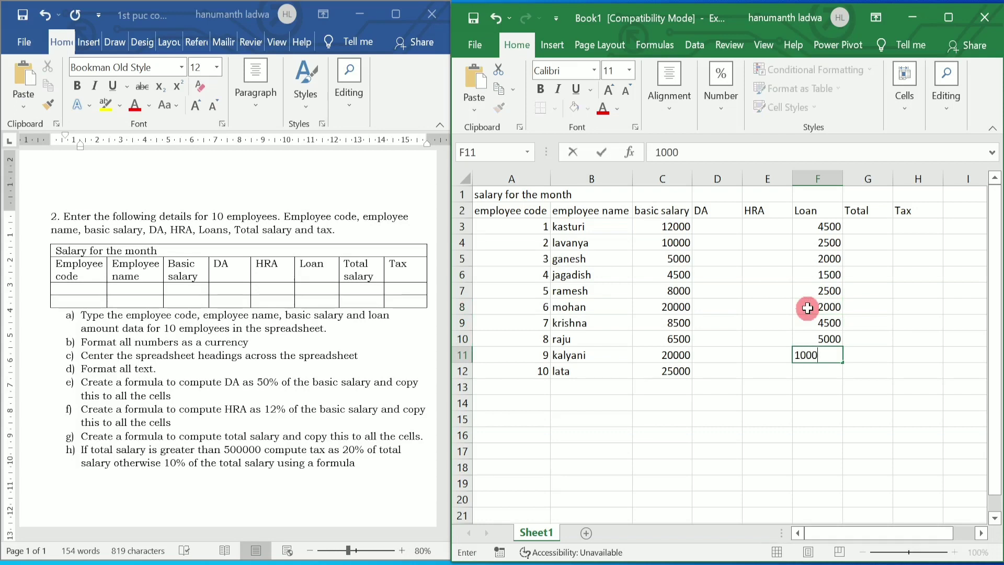
text(0)
key(Return)
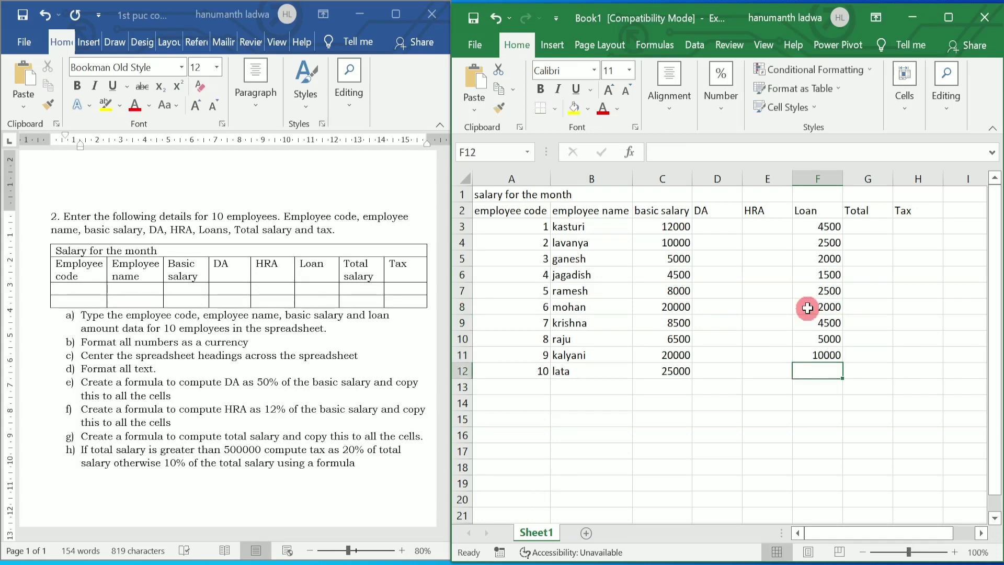
text(12000)
key(Return)
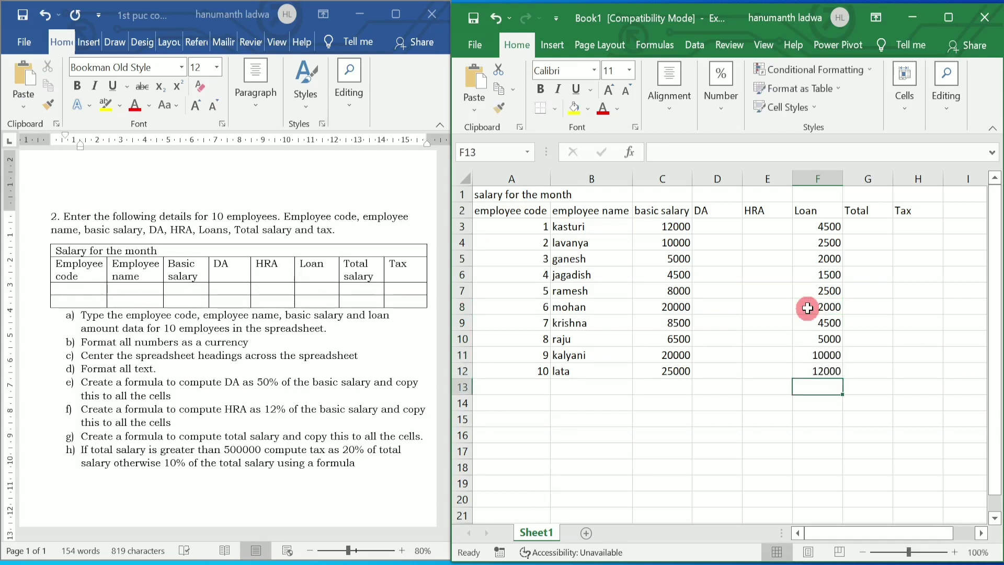
key(Up)
key(Up)
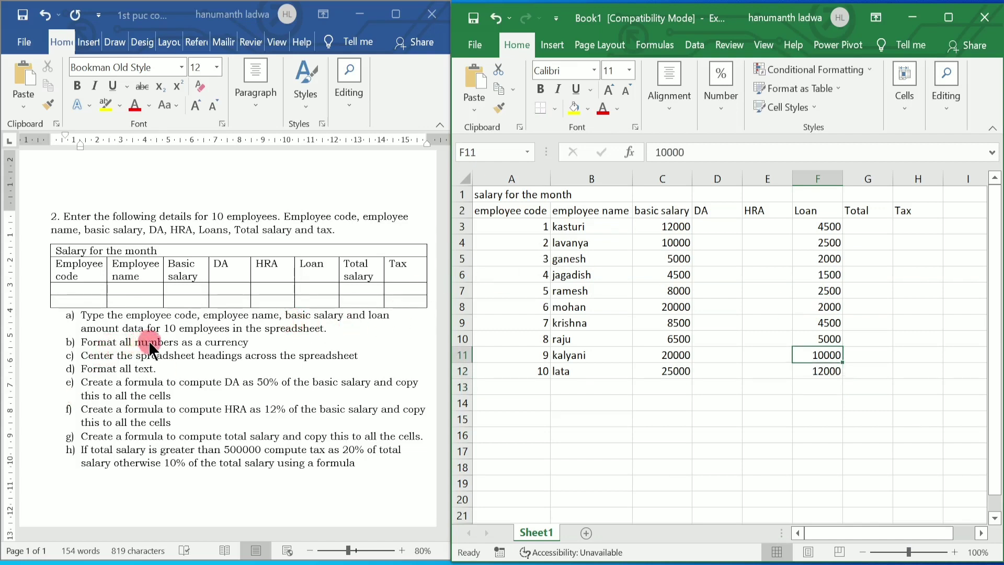
Format the salary figures in cells C3 to H12 as Currency.
click(949, 18)
drag(206, 224, 446, 367)
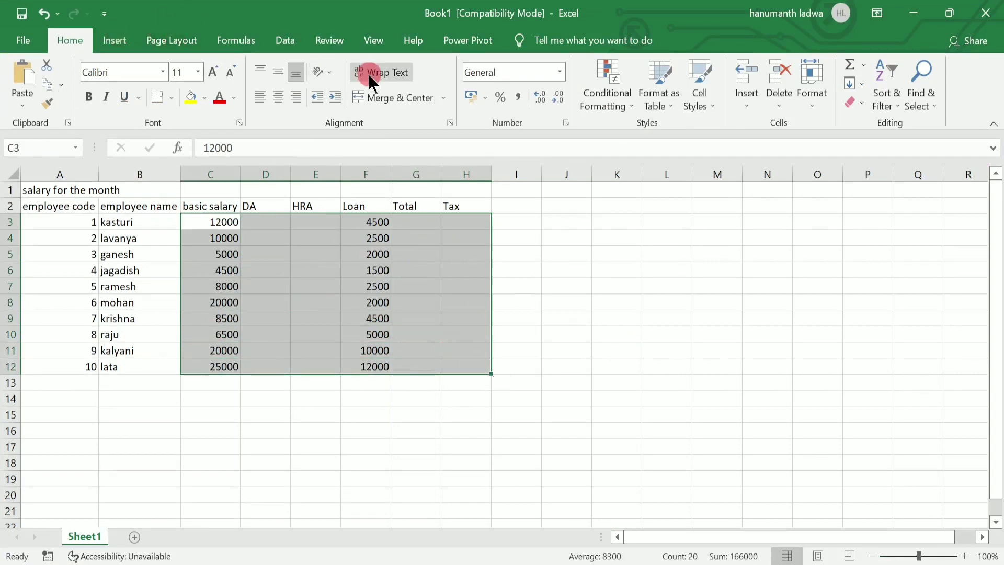
click(562, 72)
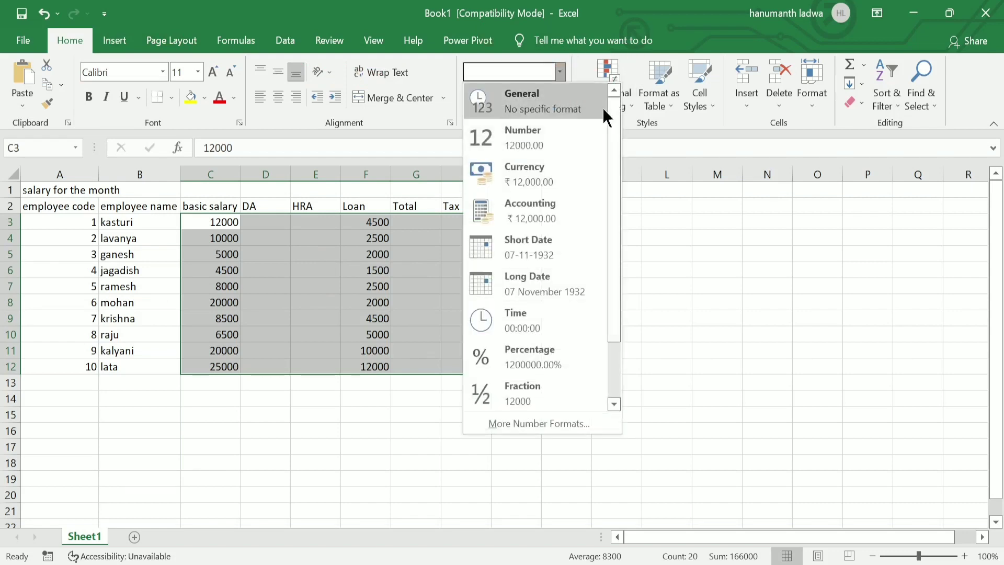
click(552, 168)
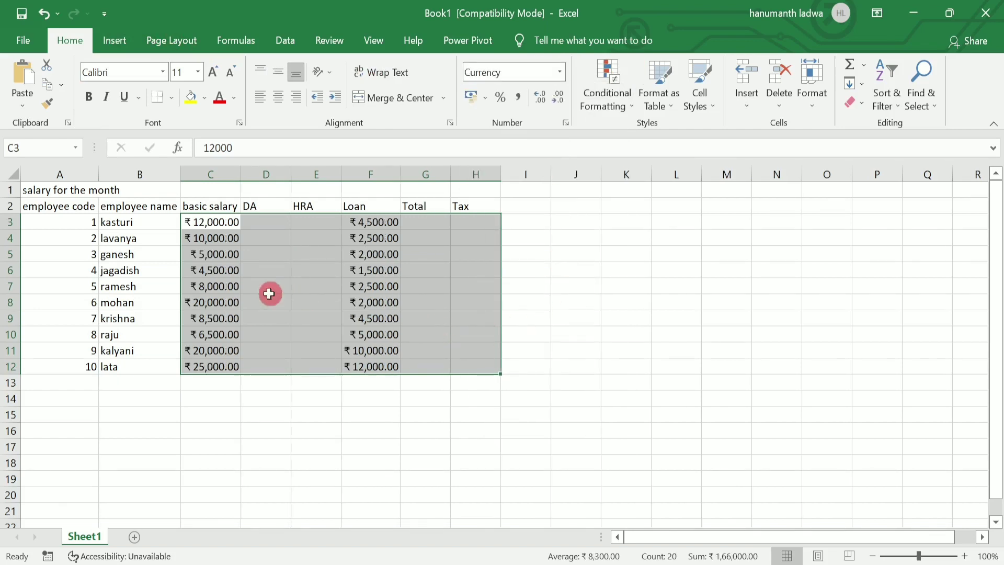
click(265, 237)
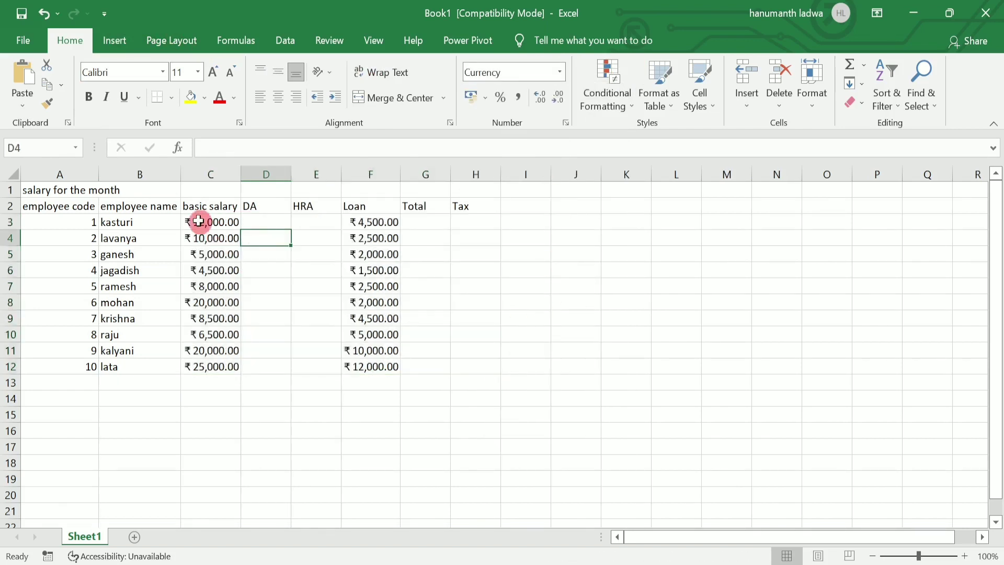
click(196, 221)
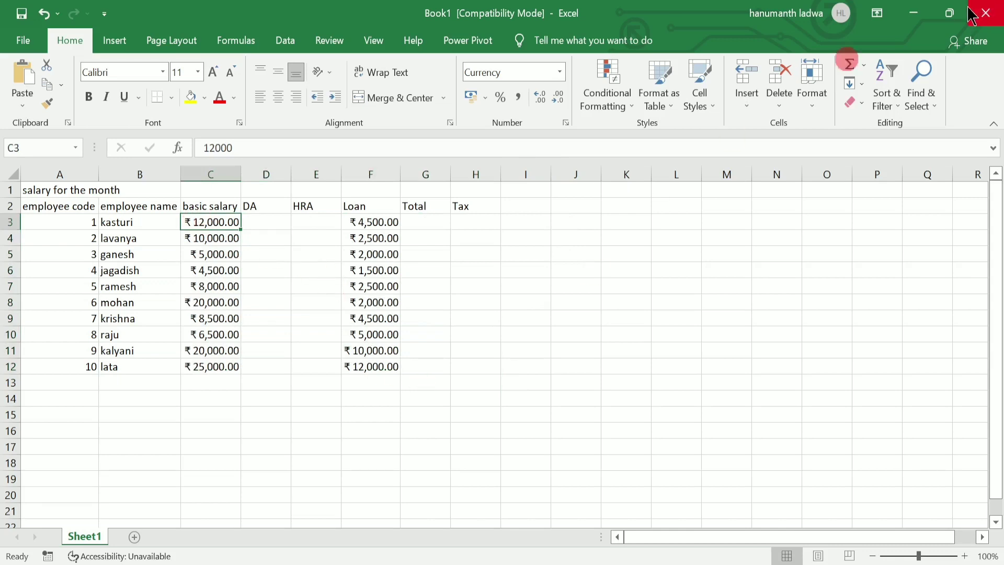
Merge and center the title "salary for the month" across cells A1 to H1.
click(950, 13)
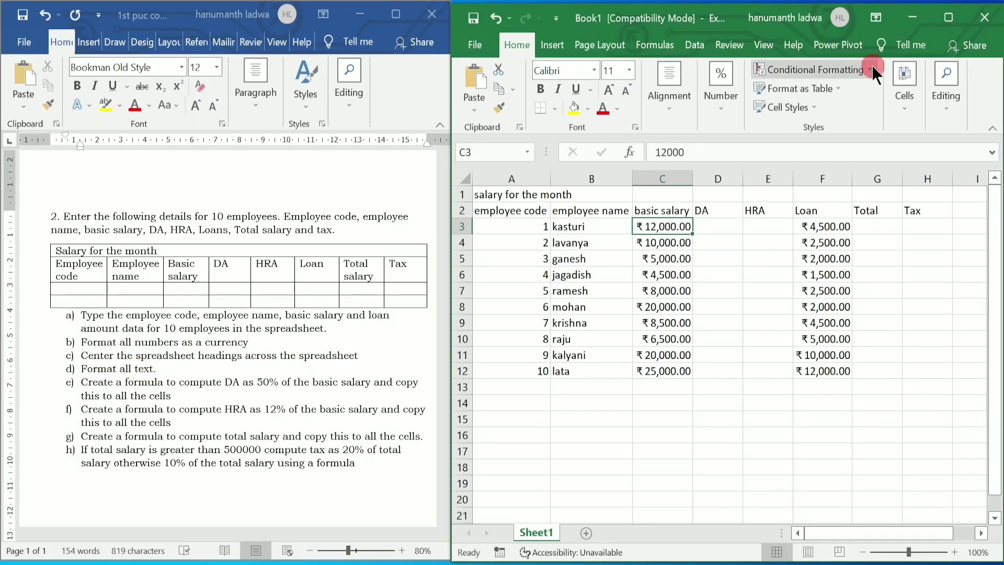
click(956, 13)
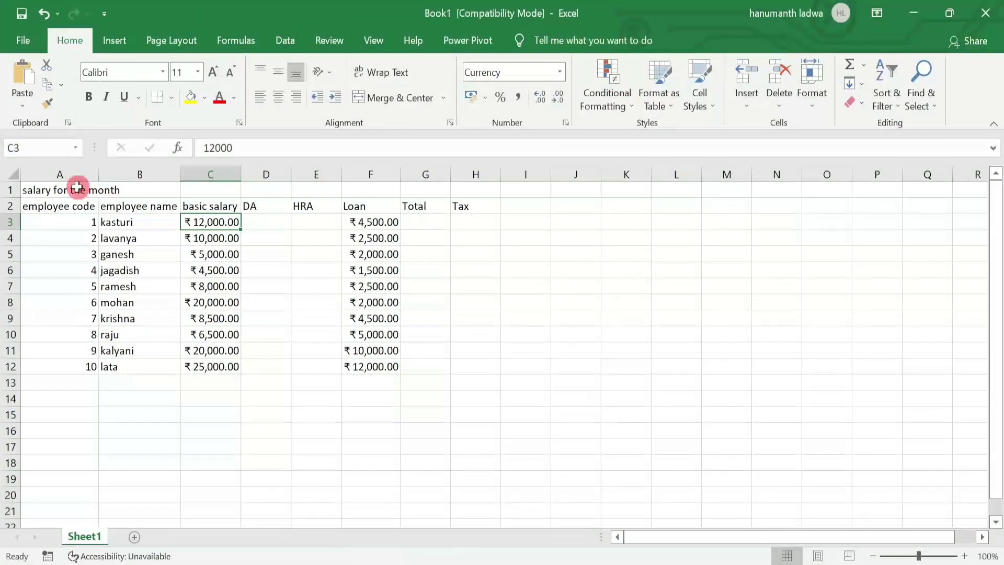
click(74, 188)
key(shift+Right)
key(shift+Right)
key(shift+Right)
key(shift+Right)
key(shift+Right)
key(shift+Right)
key(shift+Right)
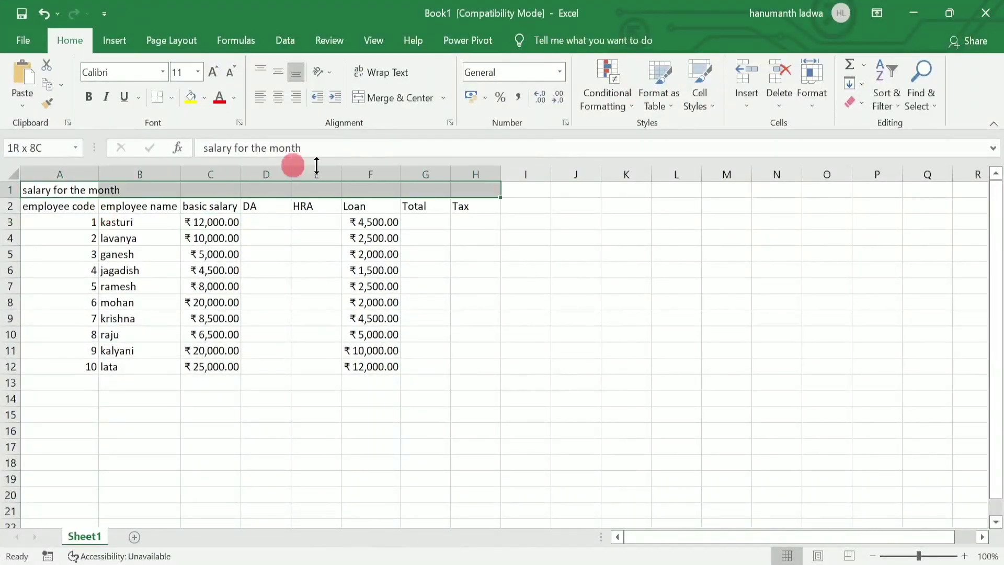
click(403, 98)
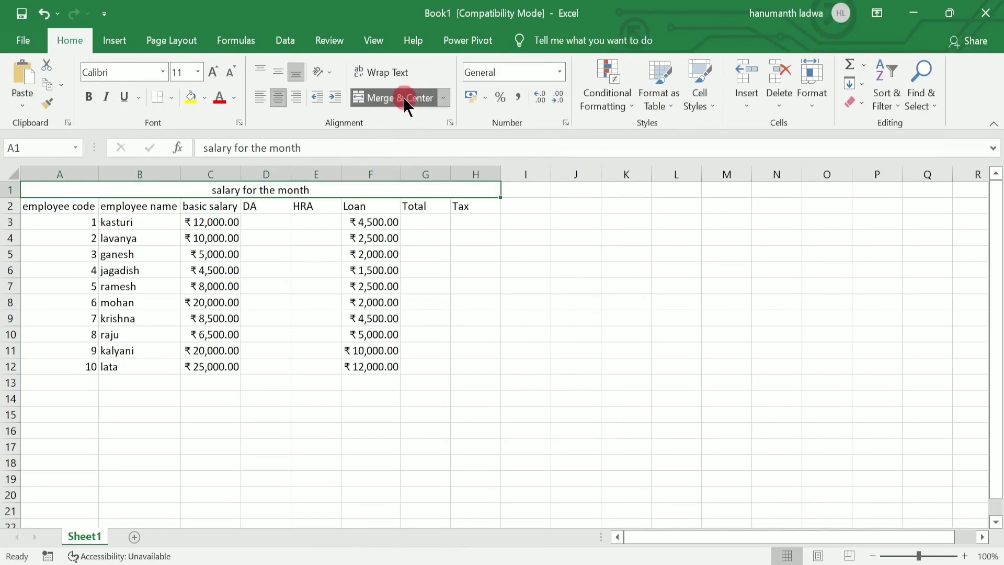
Make the title and column headings in rows 1 and 2 bold with font size 14.
click(74, 205)
drag(102, 186, 174, 197)
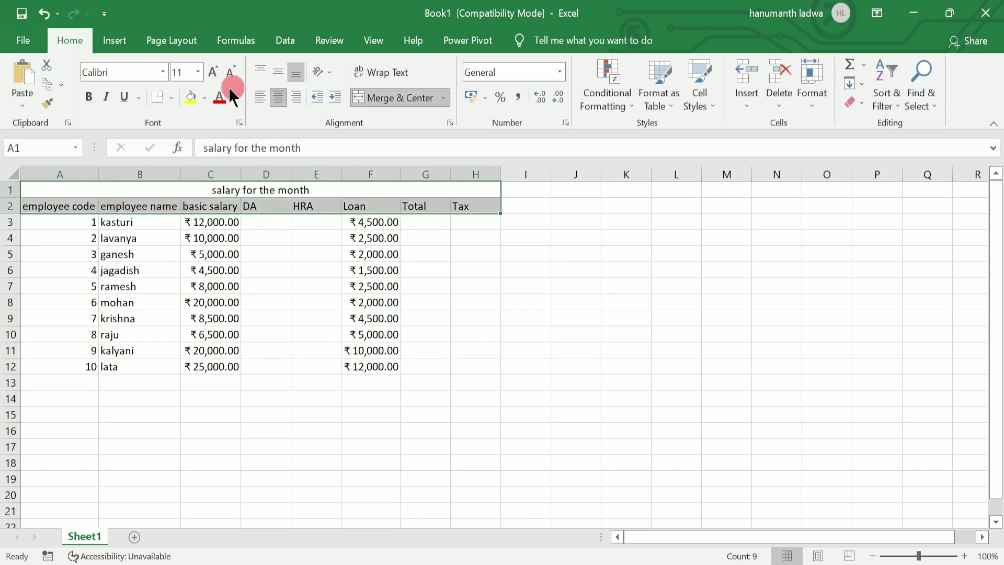
click(88, 97)
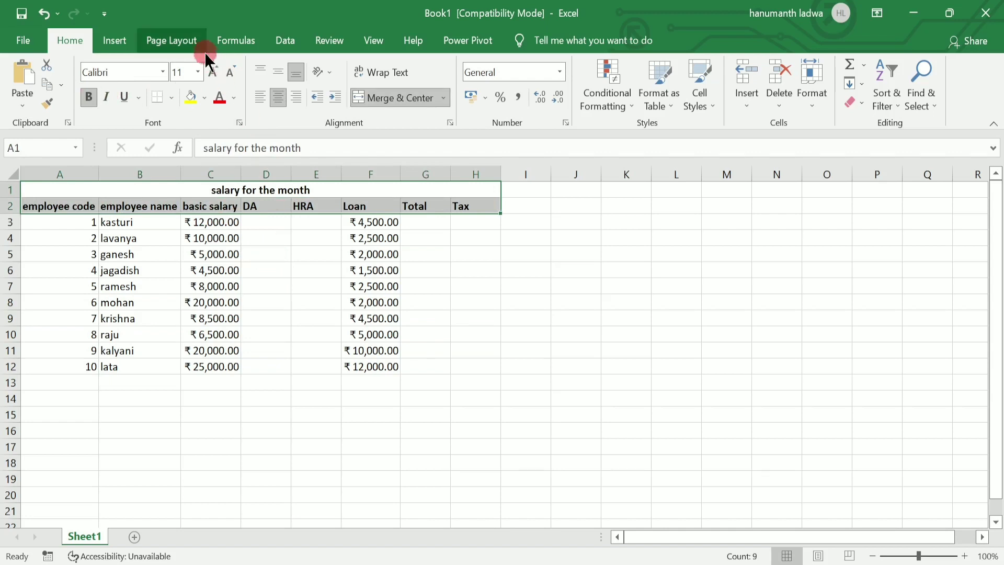
click(198, 72)
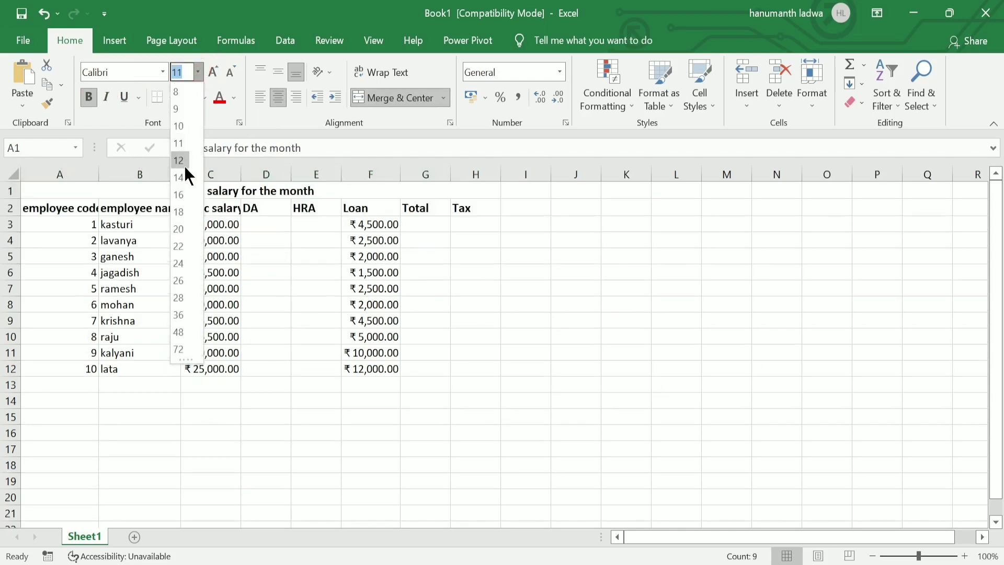
click(180, 178)
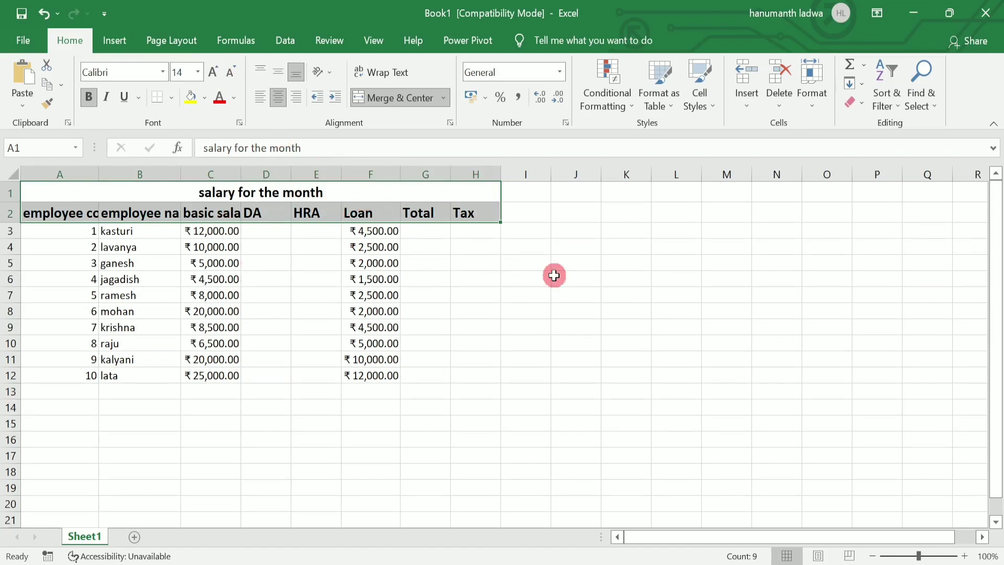
click(950, 13)
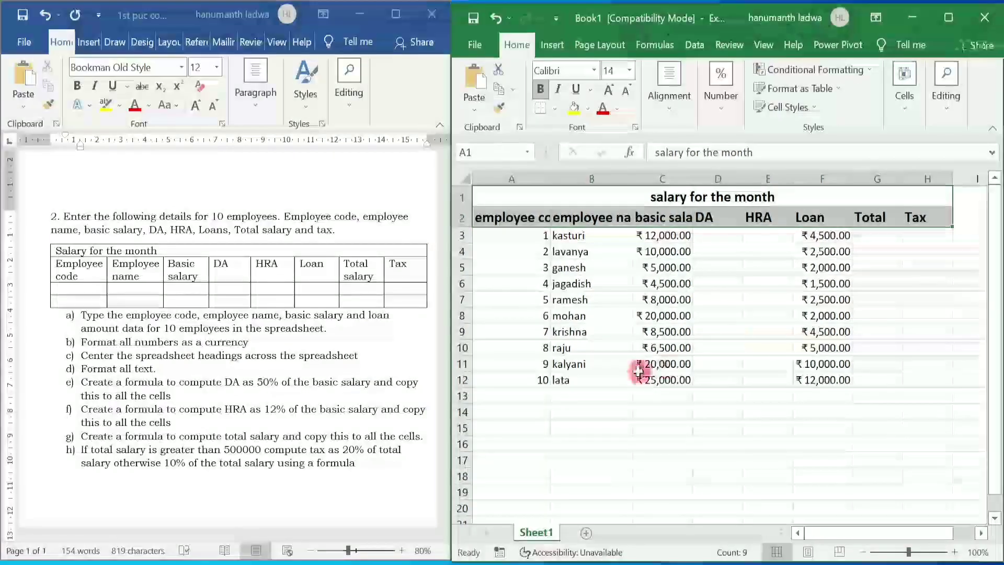
click(597, 265)
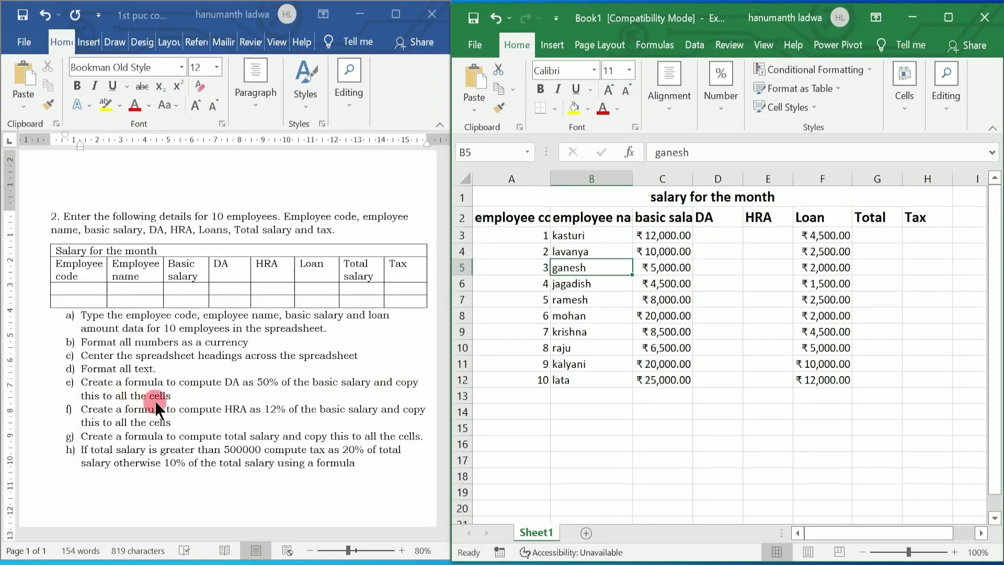
Enter the DA formula =C3*50/100 in cell D3 for the first employee.
click(721, 236)
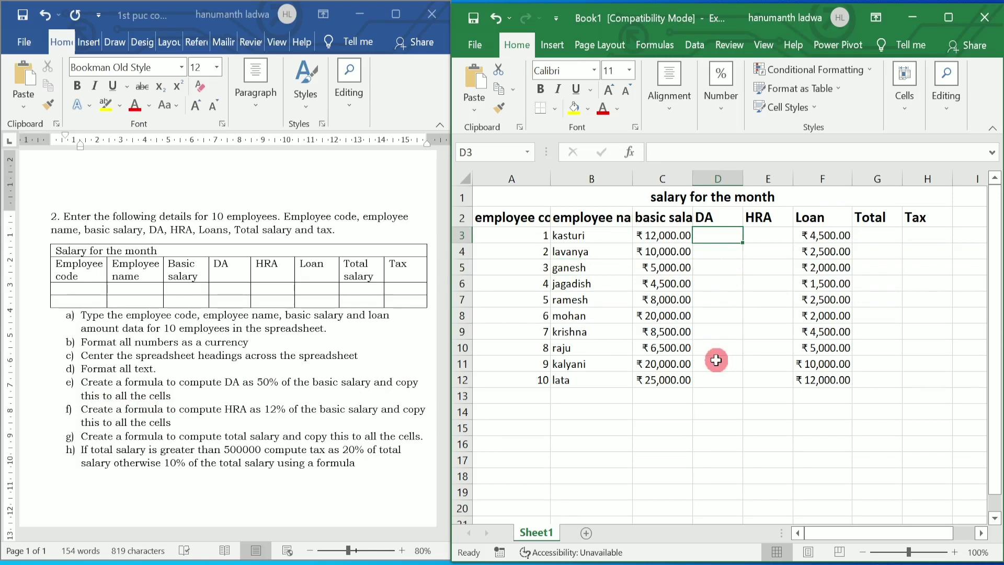
text(=)
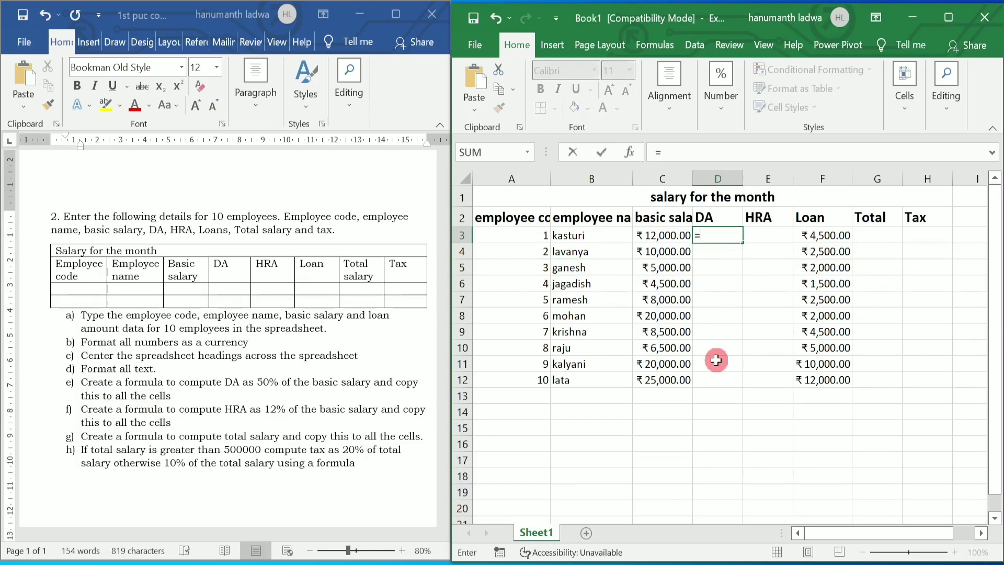
click(663, 235)
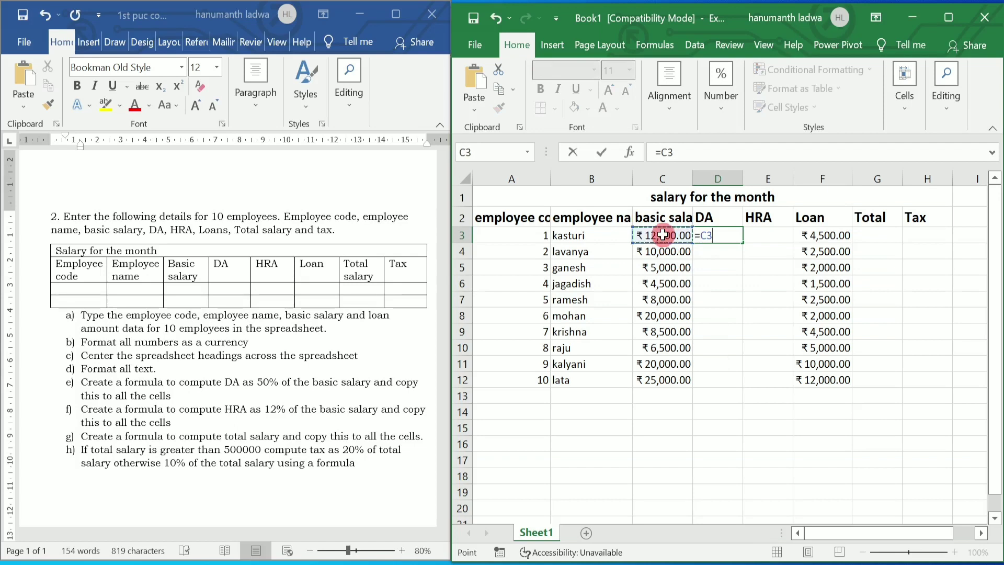
text(*50/100)
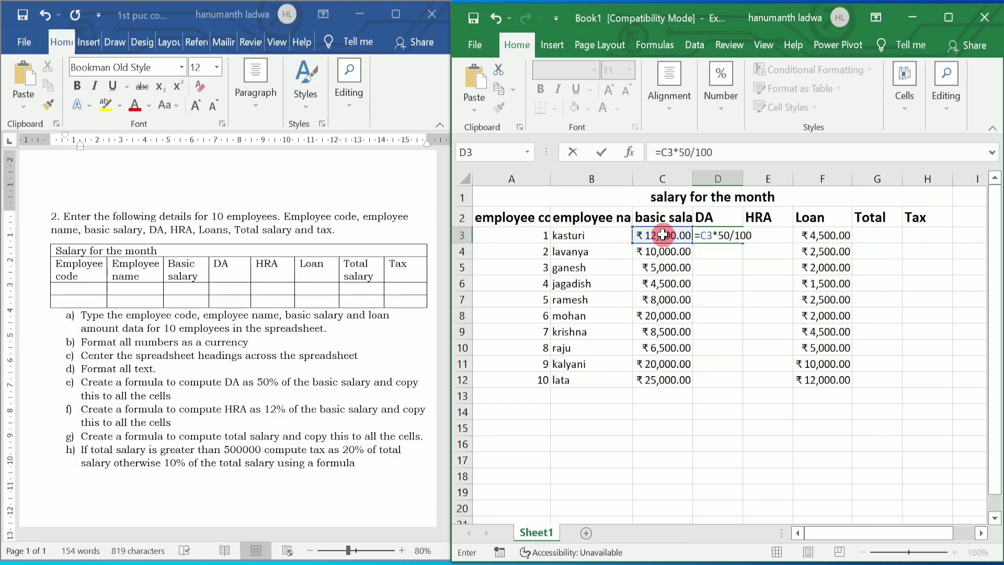
key(Return)
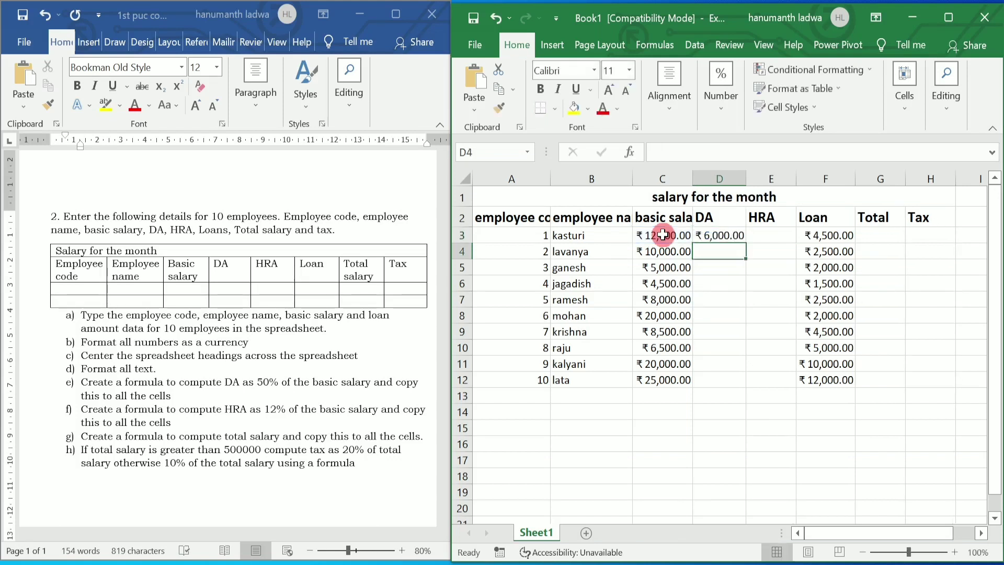
Copy the DA formula from D3 down to D12 and auto-fit the width of column D.
click(740, 237)
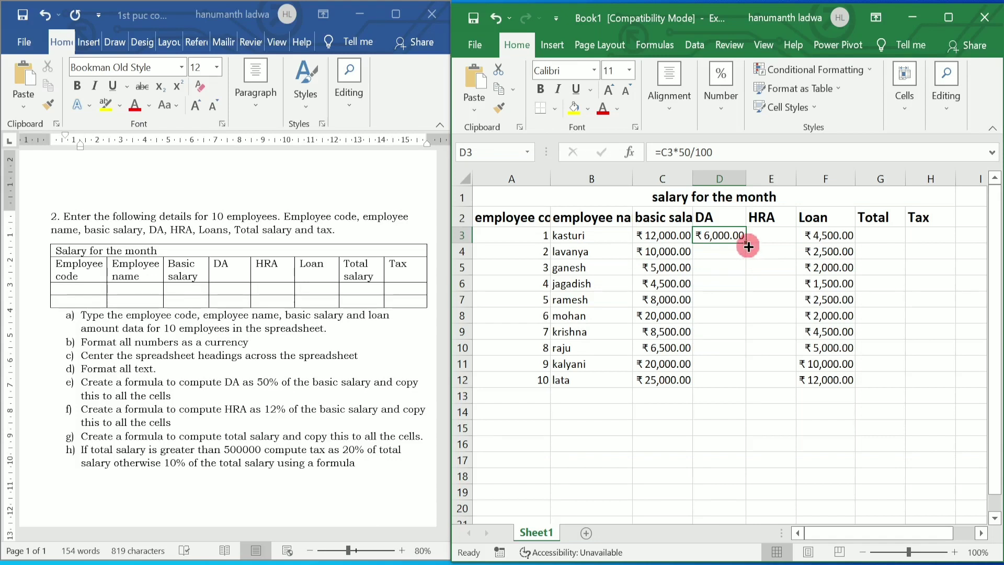
drag(747, 244, 753, 380)
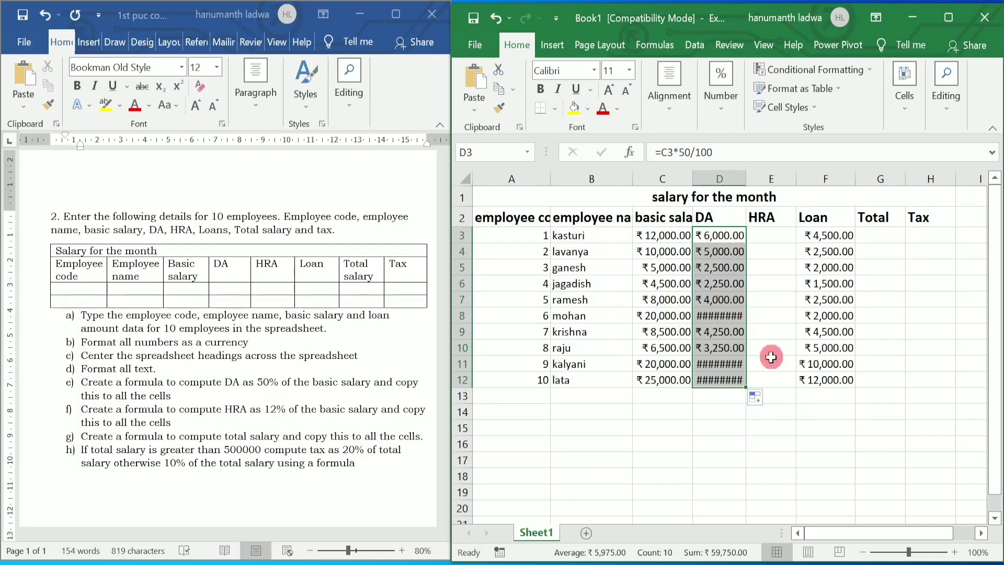
click(739, 316)
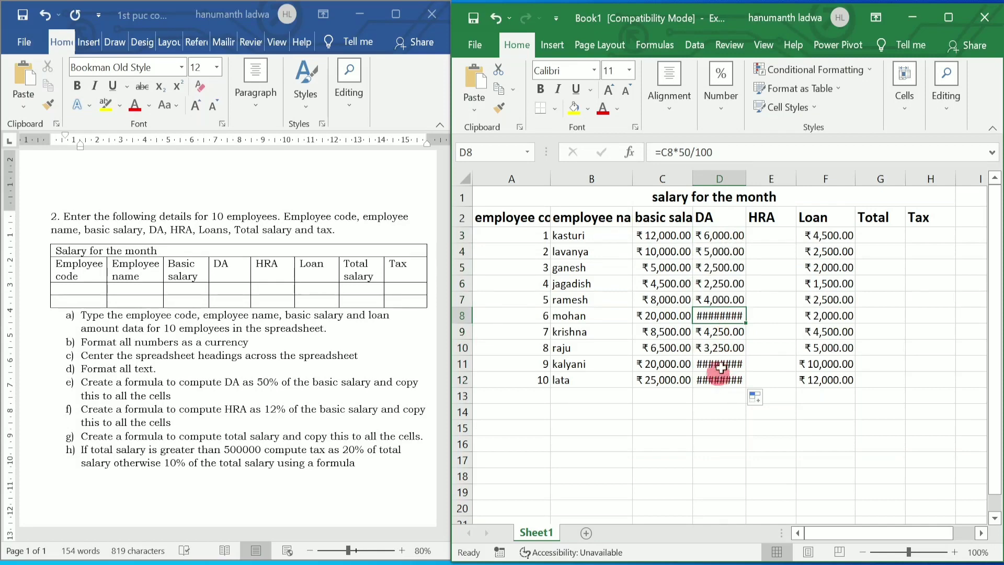
double_click(745, 181)
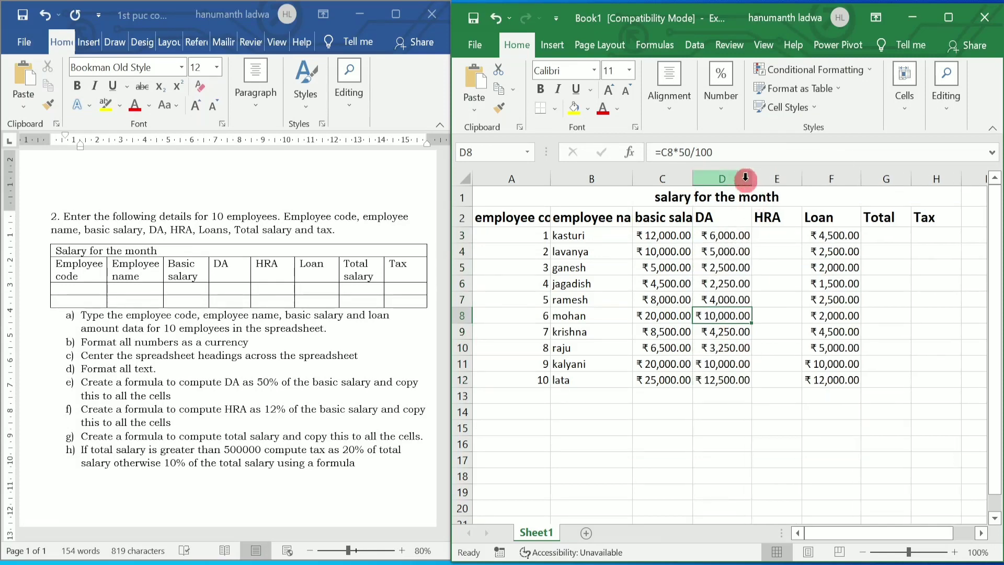
Enter the HRA formula =C3*12/100 in cell E3 and copy it down to E12.
click(775, 236)
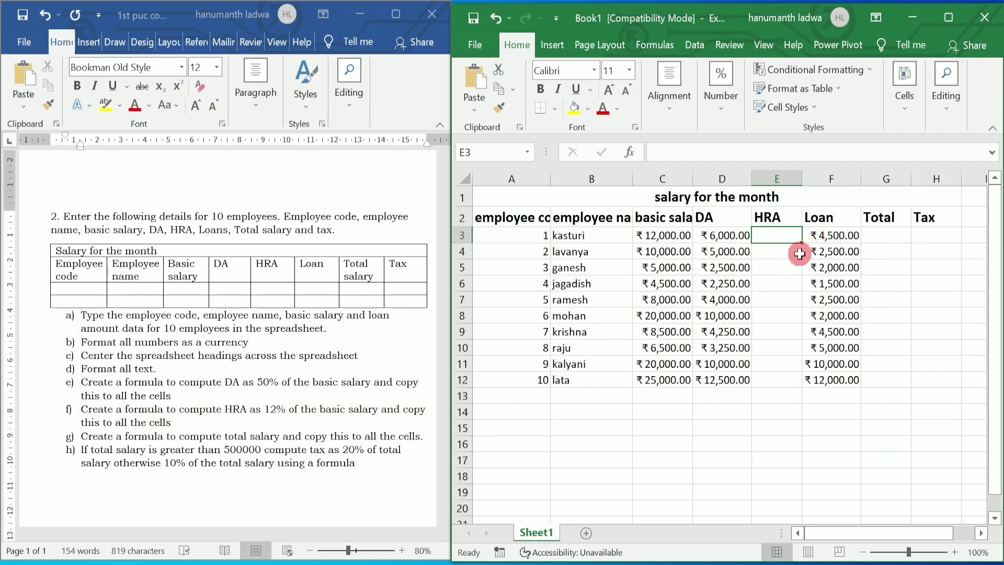
text(=)
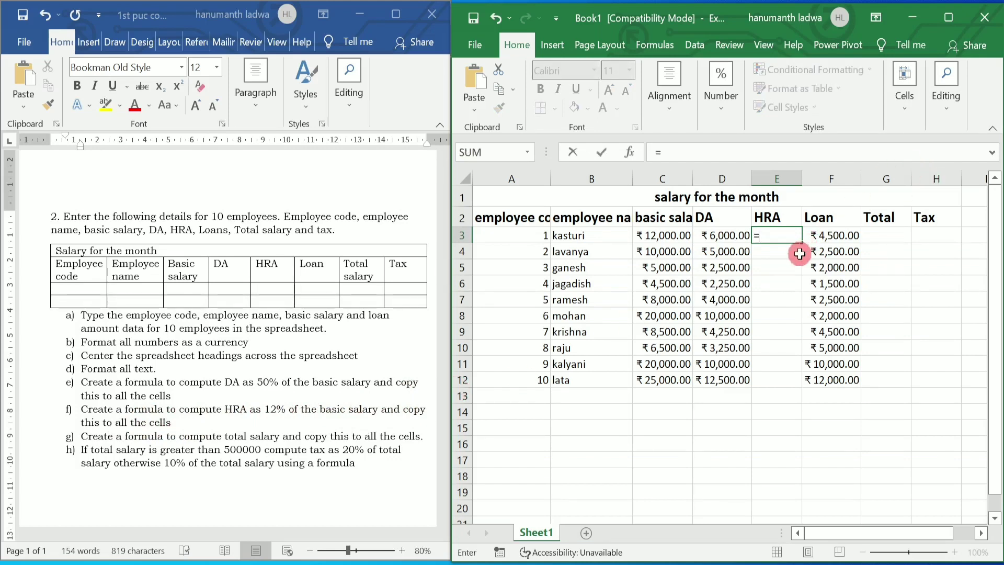
click(679, 235)
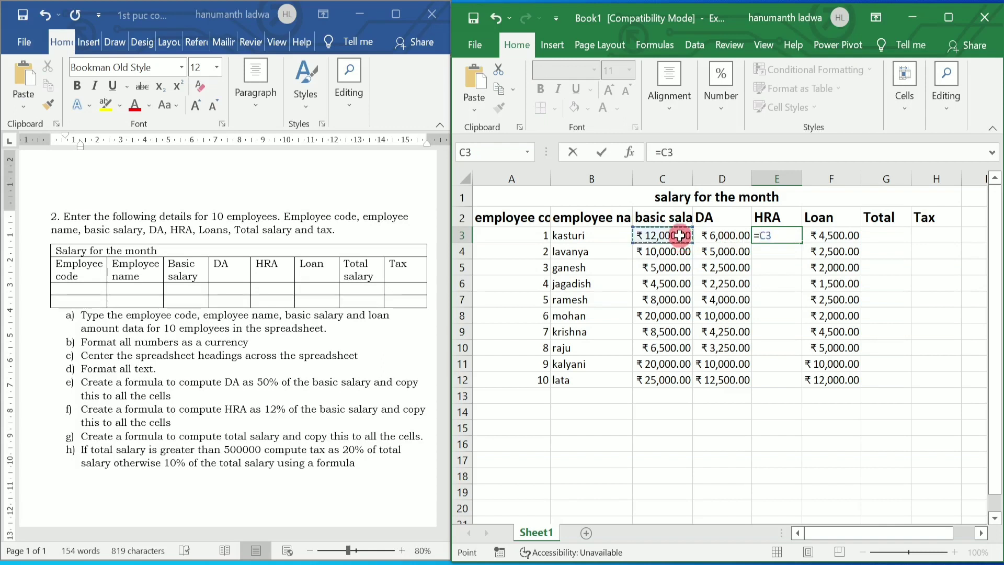
text(*)
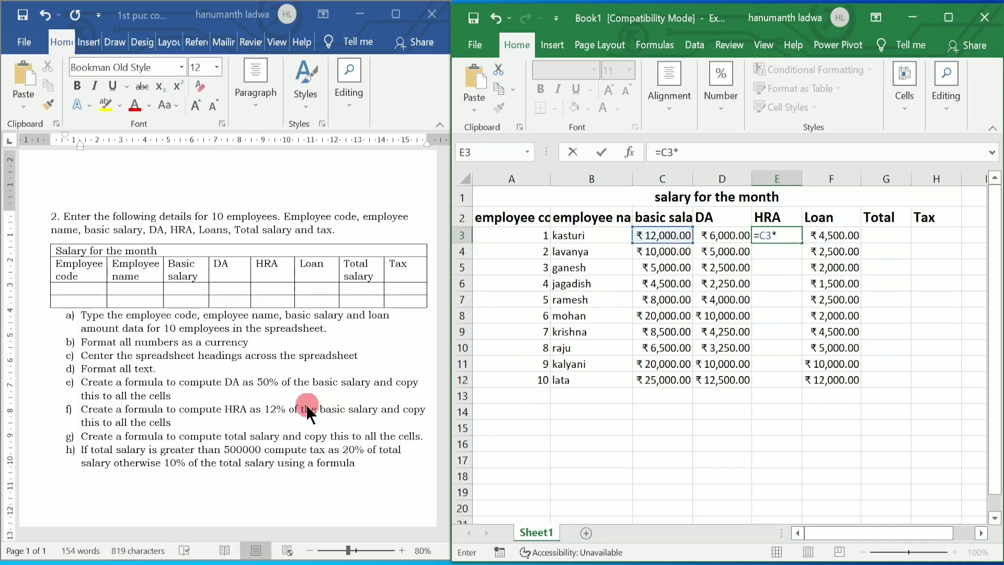
text(12/100)
key(Return)
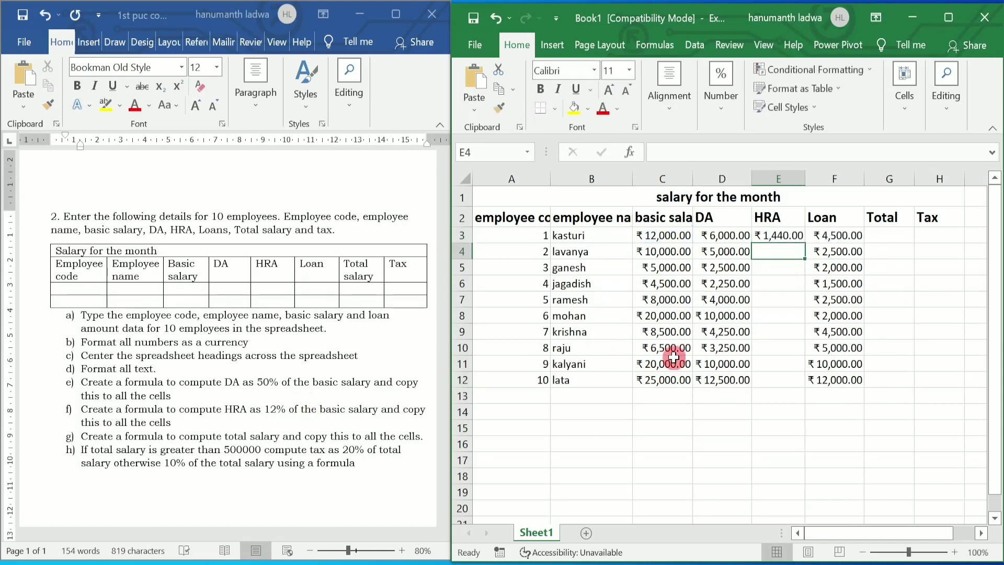
click(794, 235)
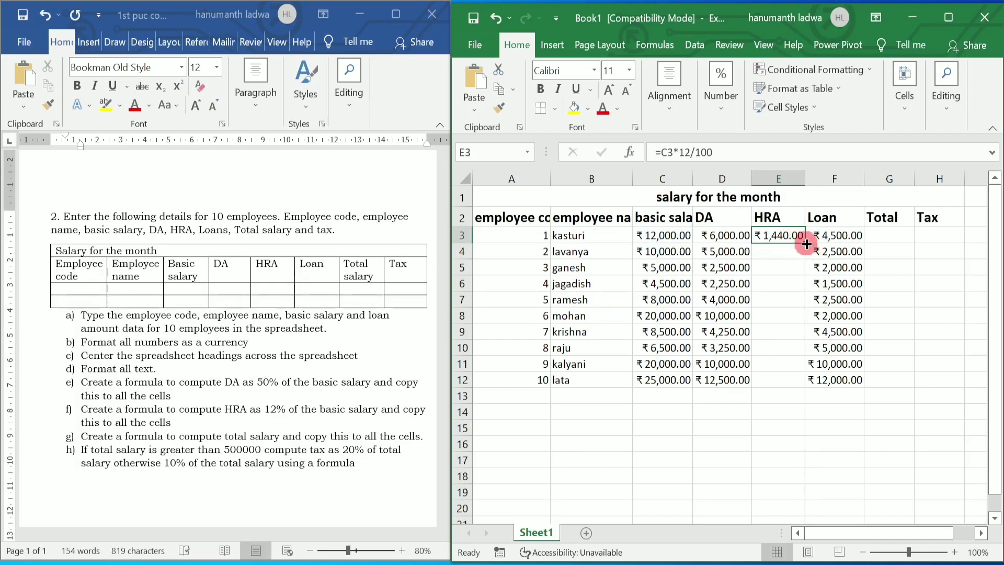
double_click(805, 243)
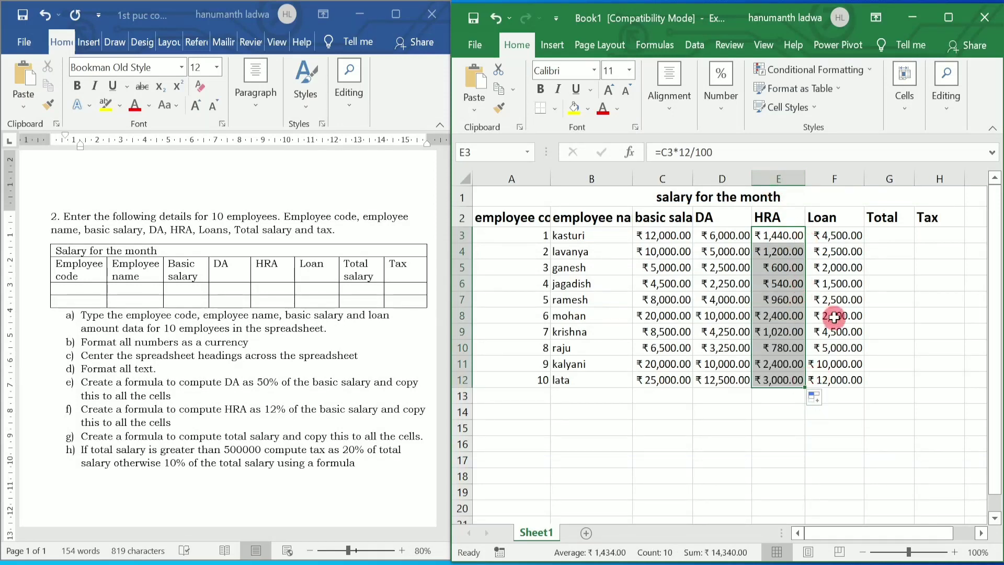
Enter the total salary formula =SUM(C3:E3)-F3 in cell G3 and copy it down to G12.
click(895, 234)
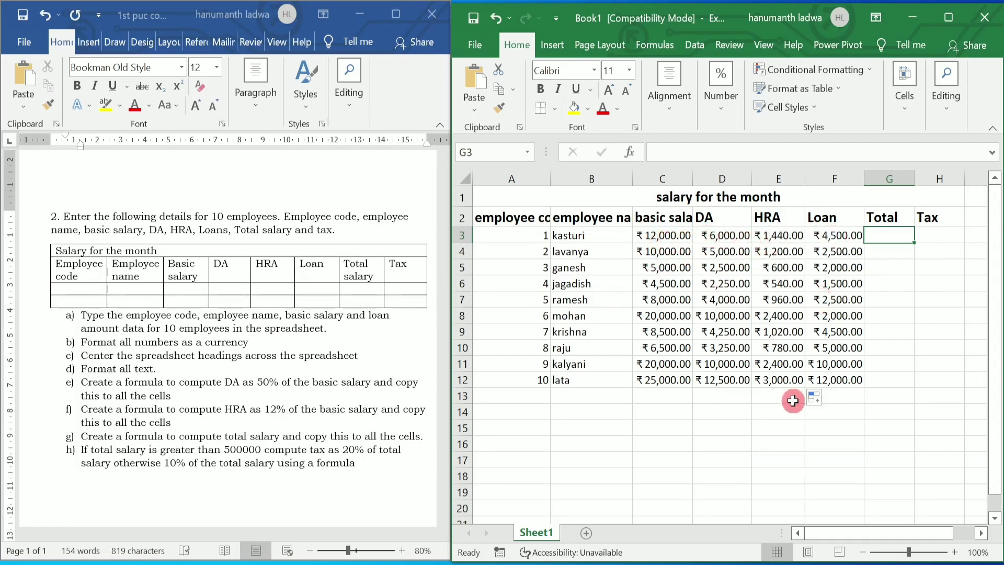
text(=)
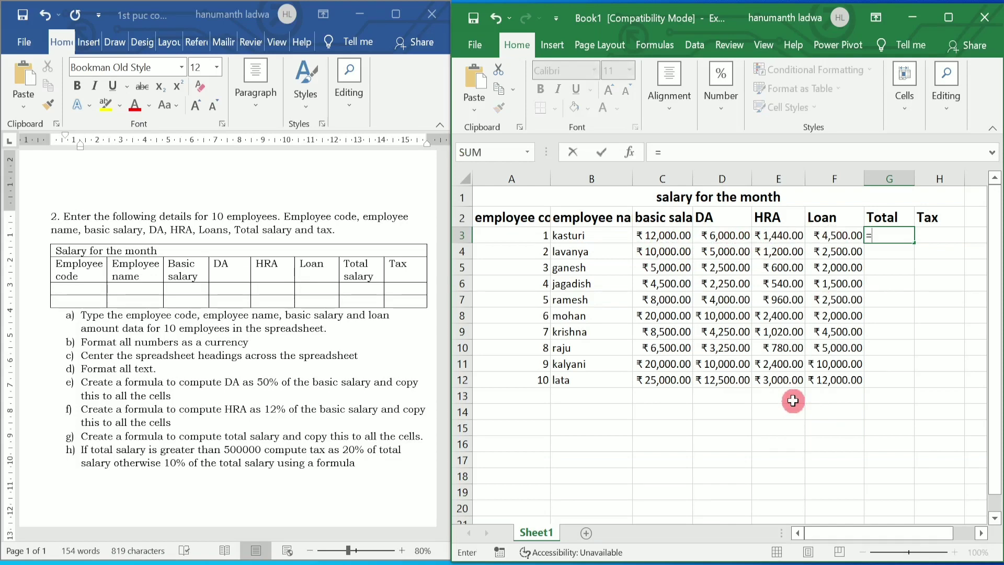
click(951, 21)
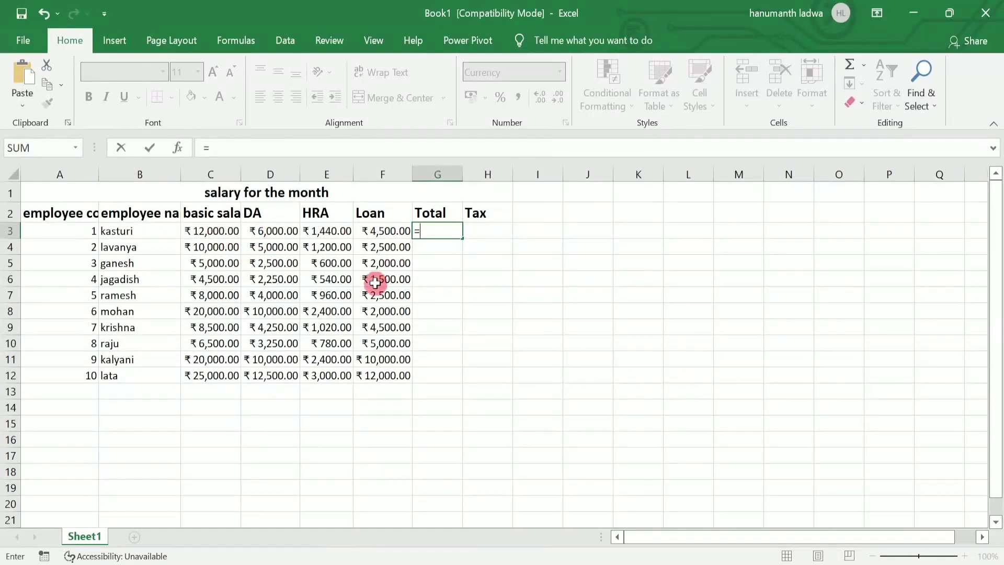
text(sum)
key(Tab)
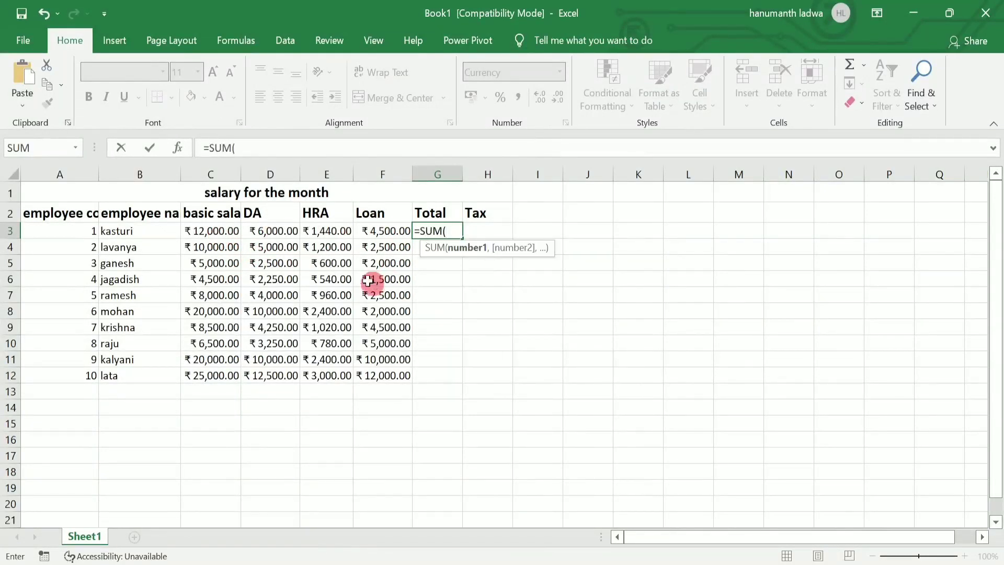
drag(220, 228, 317, 230)
text()-)
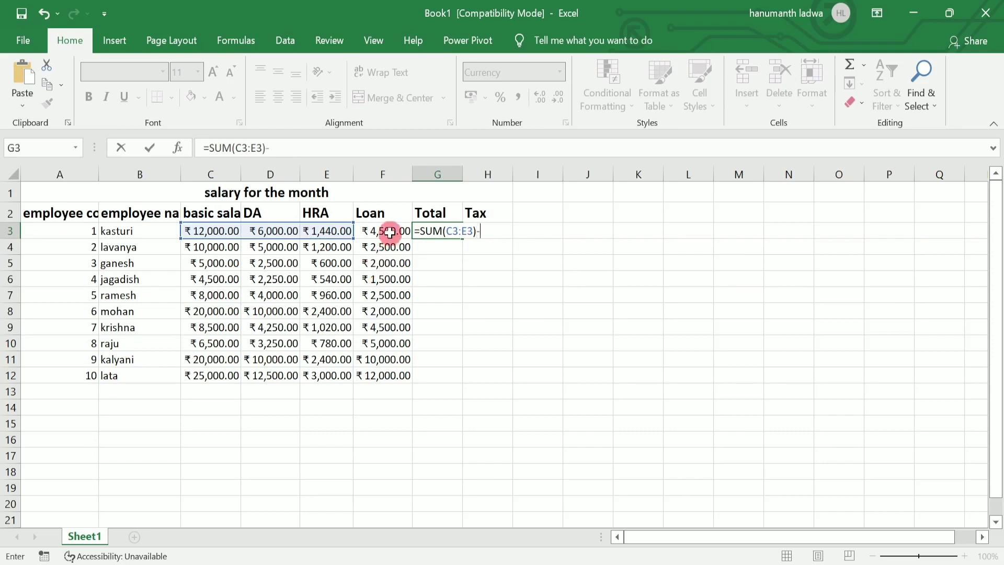
click(388, 231)
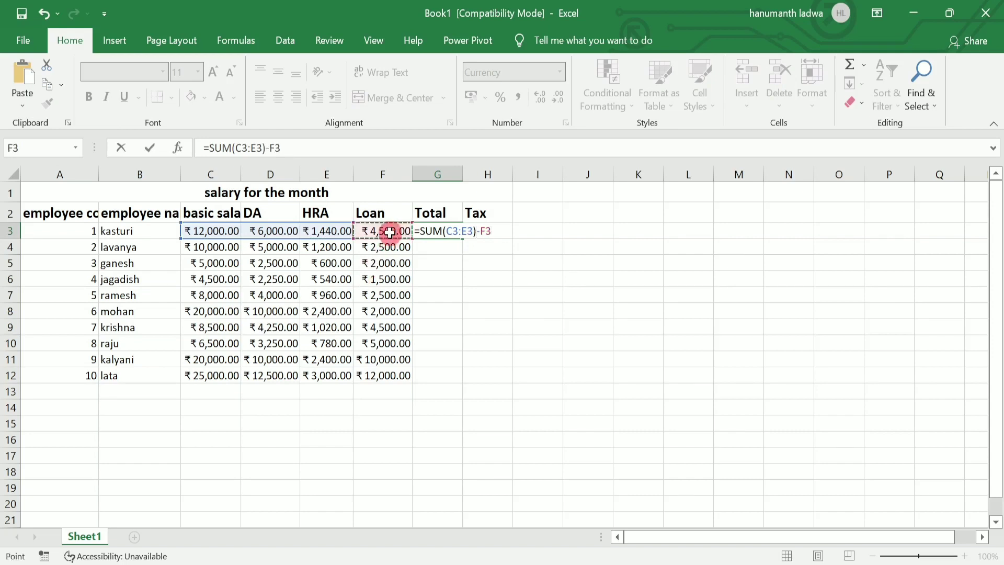
key(Return)
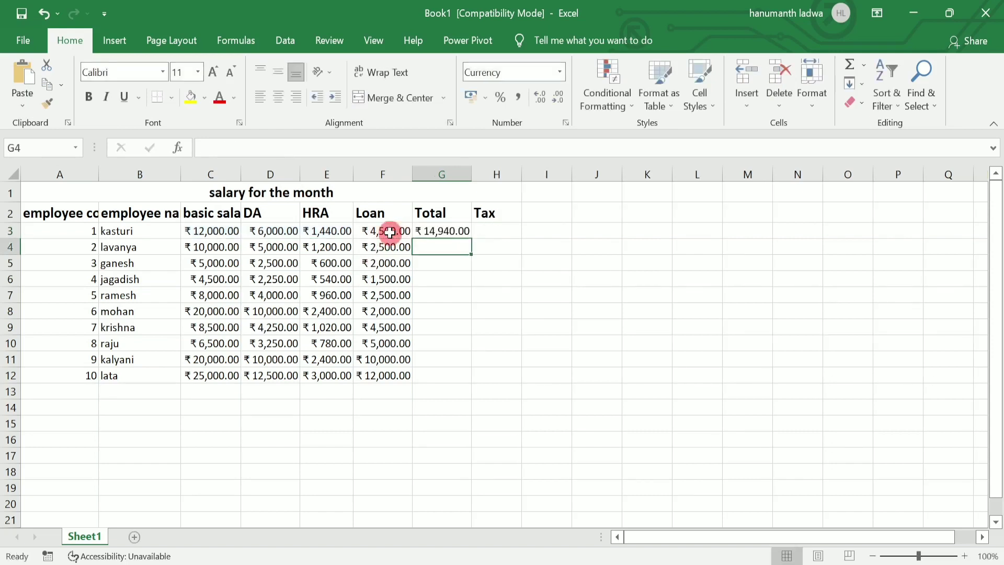
click(465, 231)
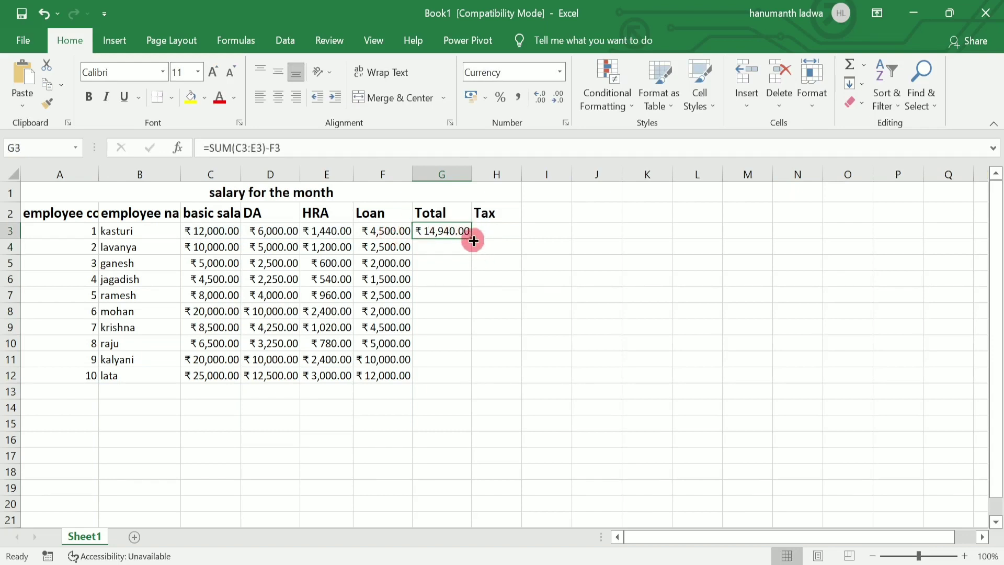
double_click(473, 241)
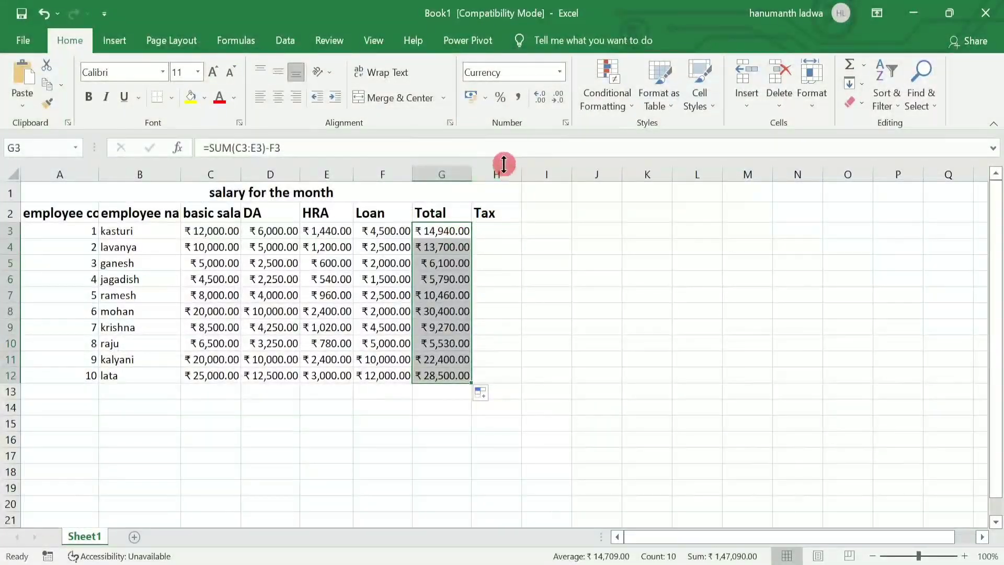
right_click(456, 172)
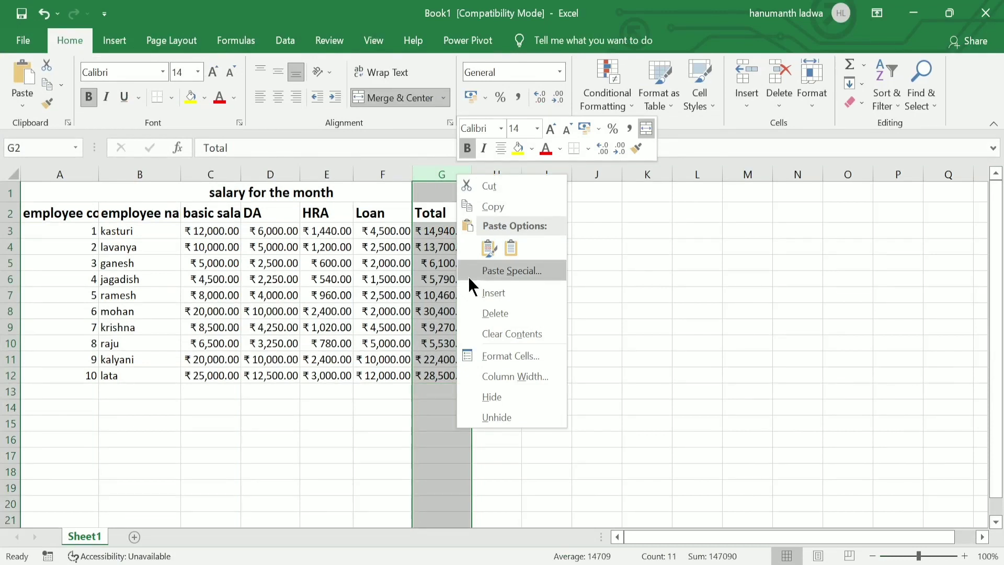
click(497, 292)
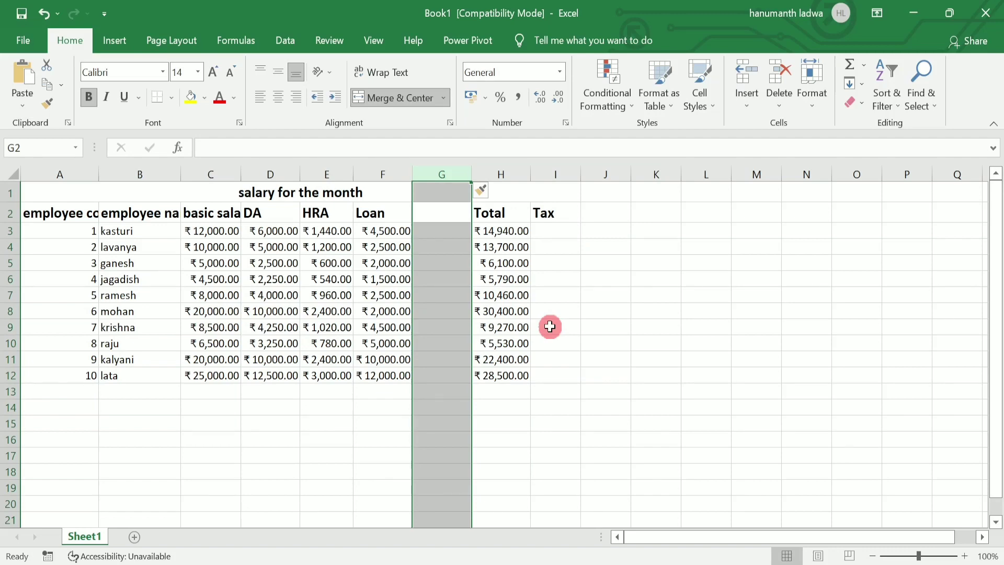
key(ctrl+z)
Insert a new column between the Total and Tax columns.
click(497, 191)
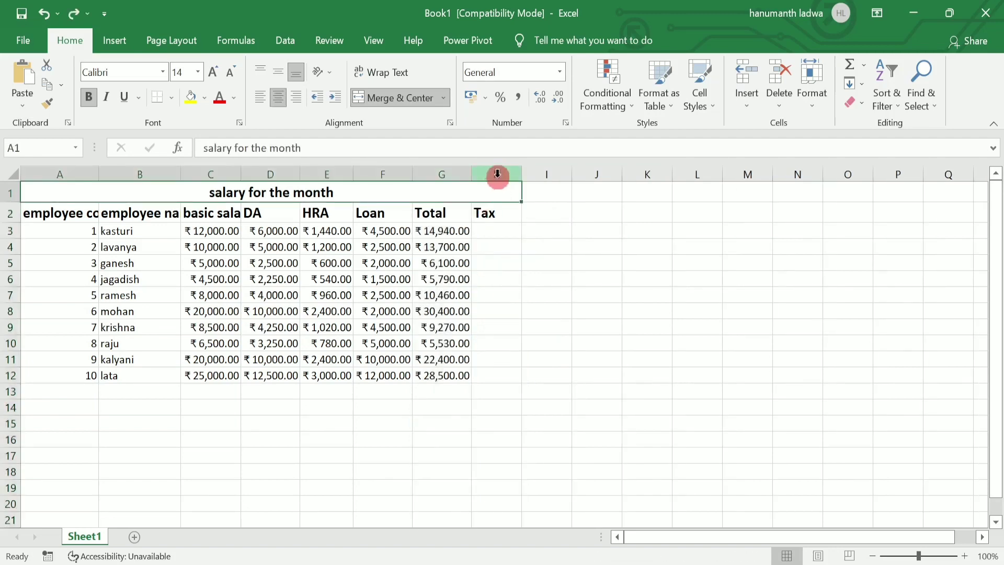
click(497, 174)
right_click(498, 175)
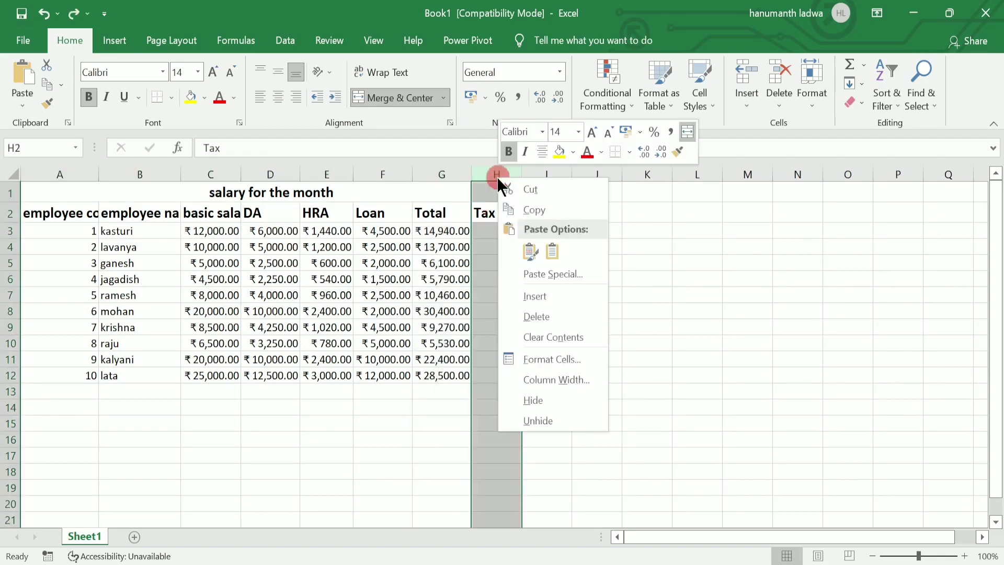
click(544, 293)
Enter the heading "annual salary" in cell H2 and widen columns H and C to fit their headings.
click(498, 219)
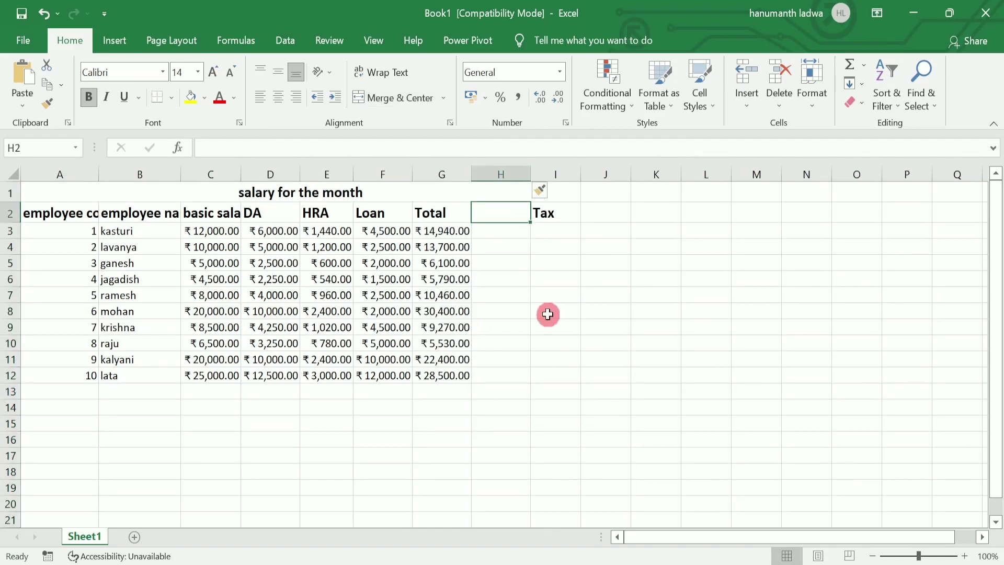
text(annu)
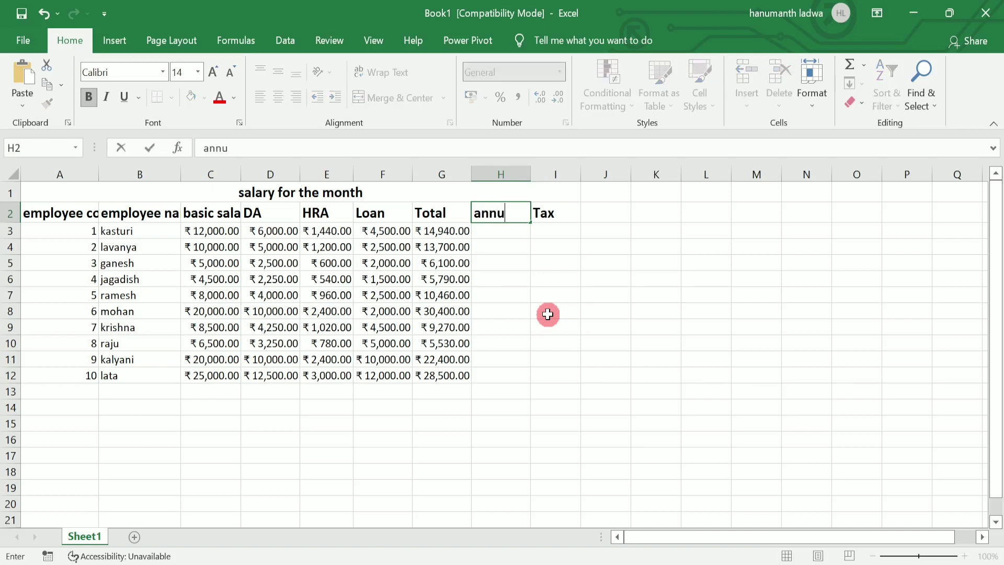
text(al salary)
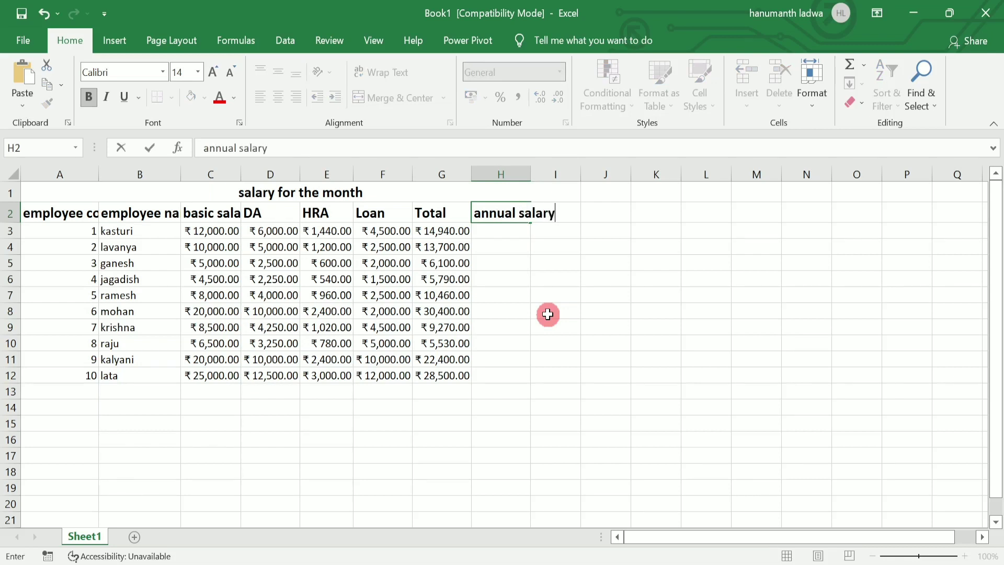
key(Return)
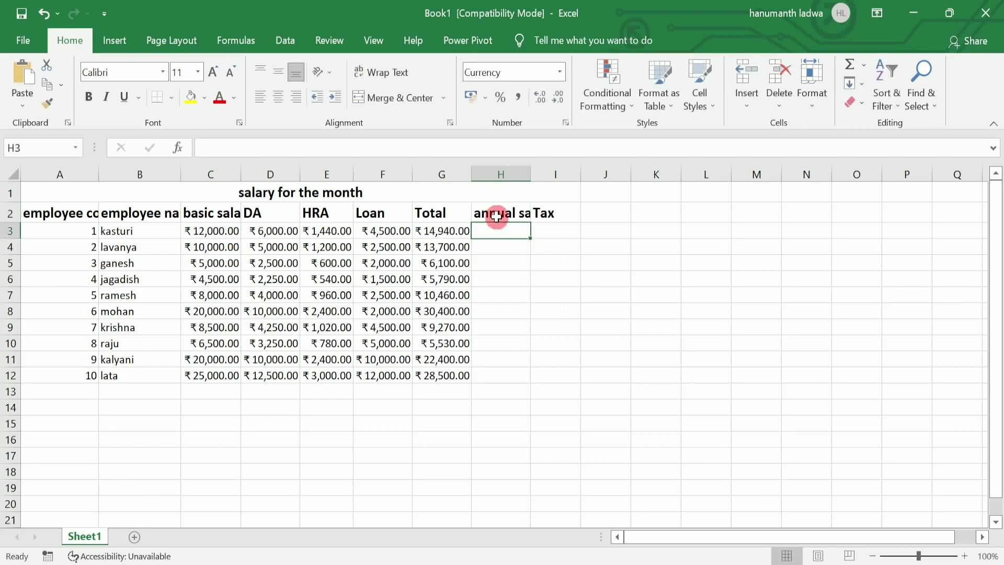
double_click(530, 173)
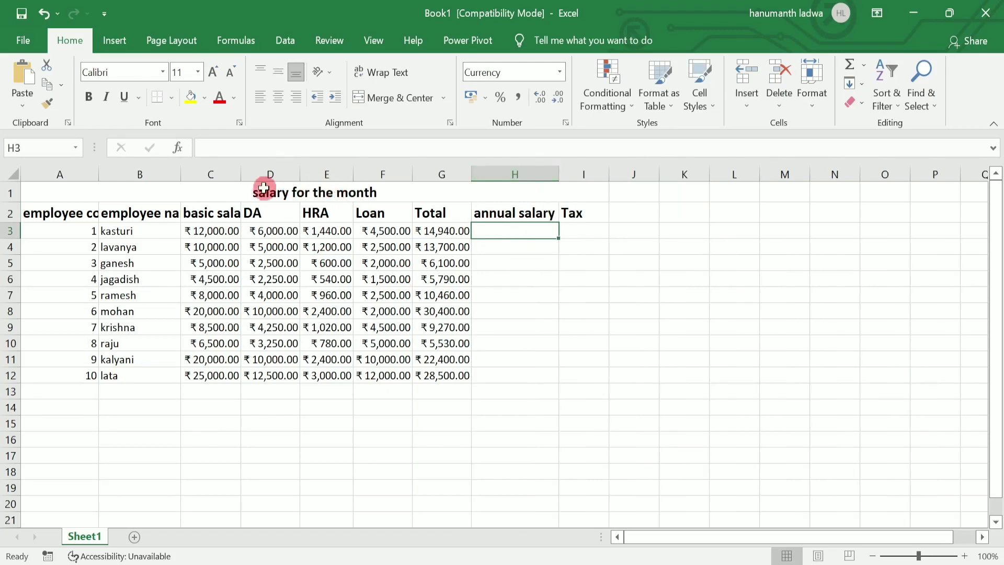
drag(239, 175, 255, 175)
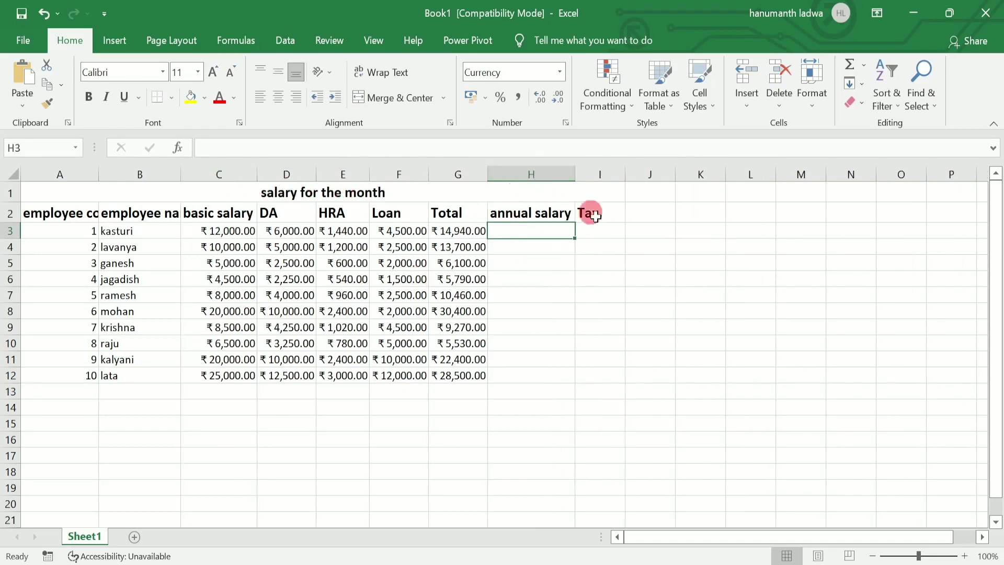
Enter the annual salary formula =G3*12 in cell H3 and copy it down to H12.
click(532, 250)
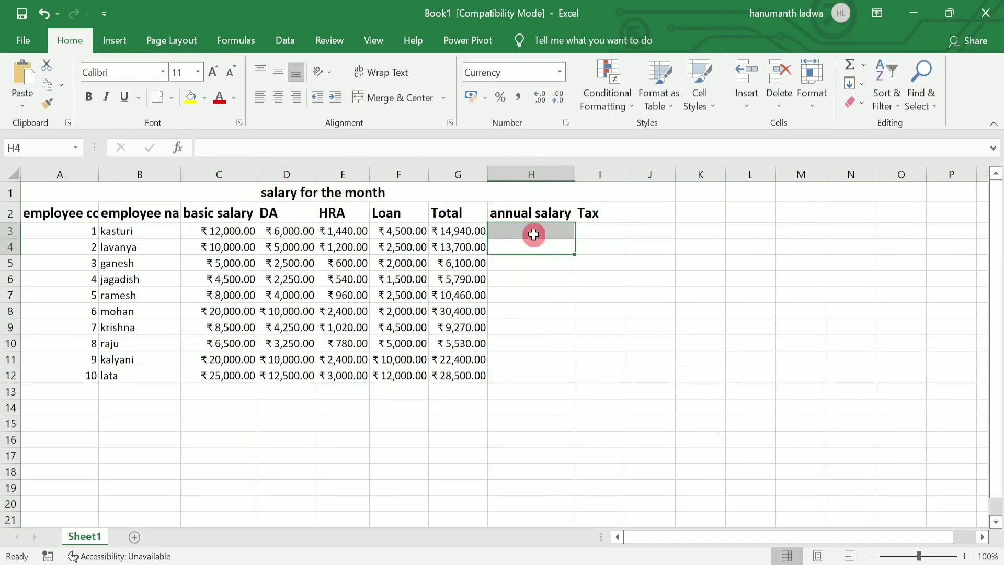
click(531, 233)
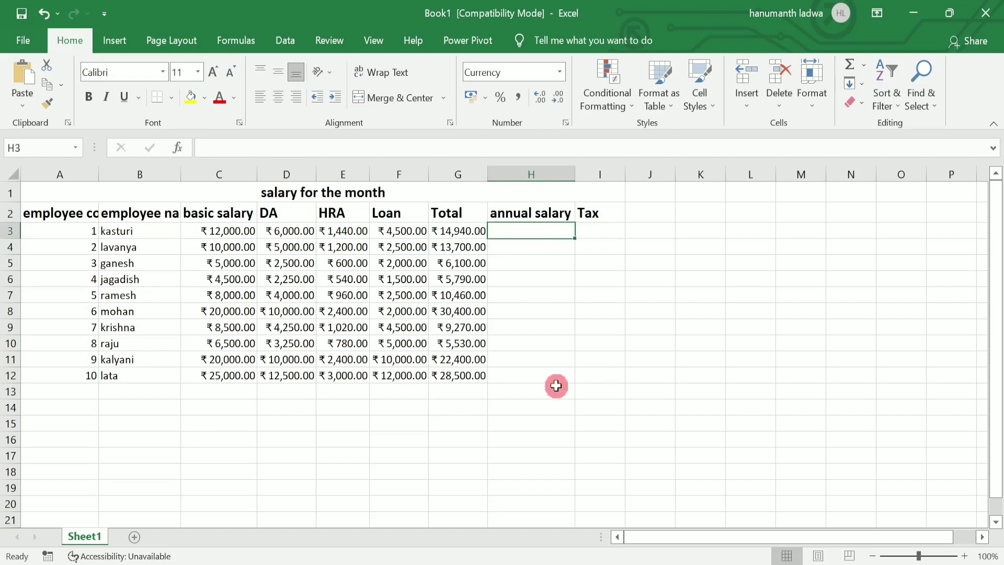
text(=)
click(459, 230)
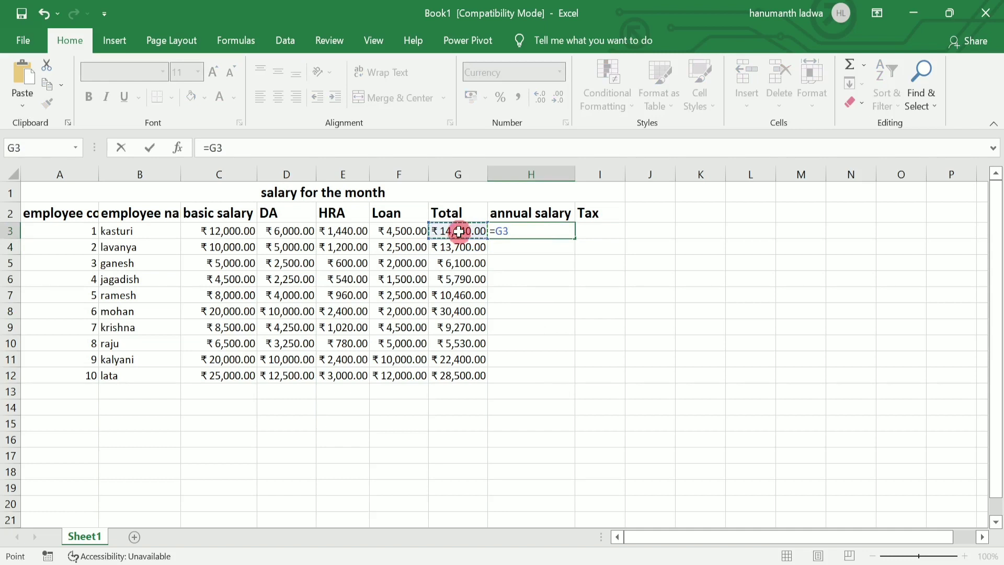
text(*12)
key(Return)
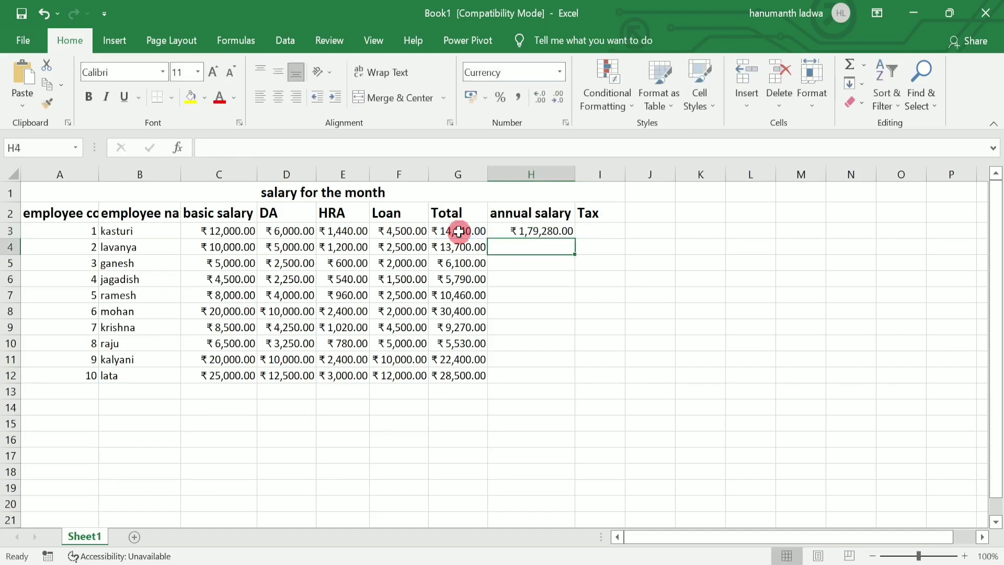
click(561, 227)
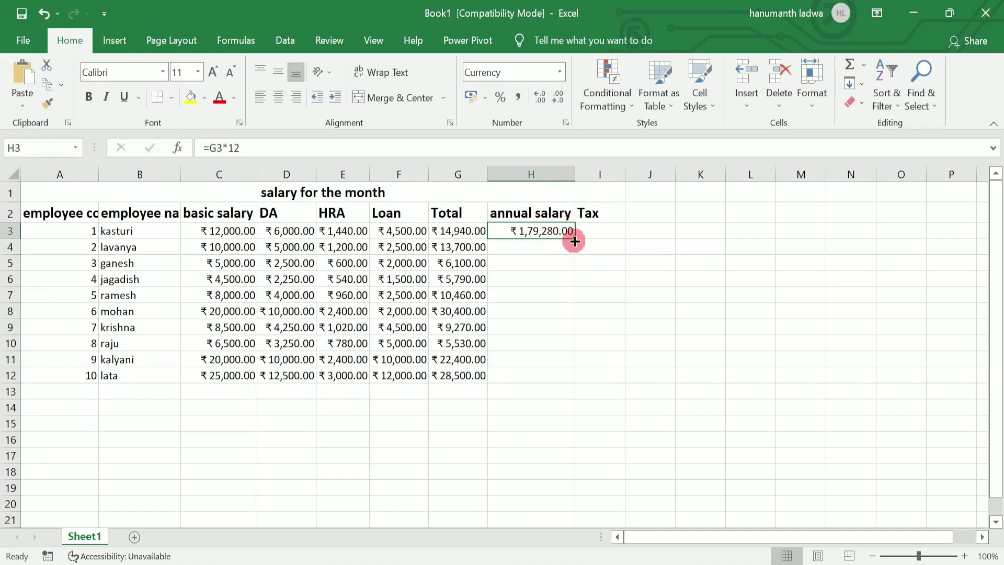
drag(575, 240, 576, 240)
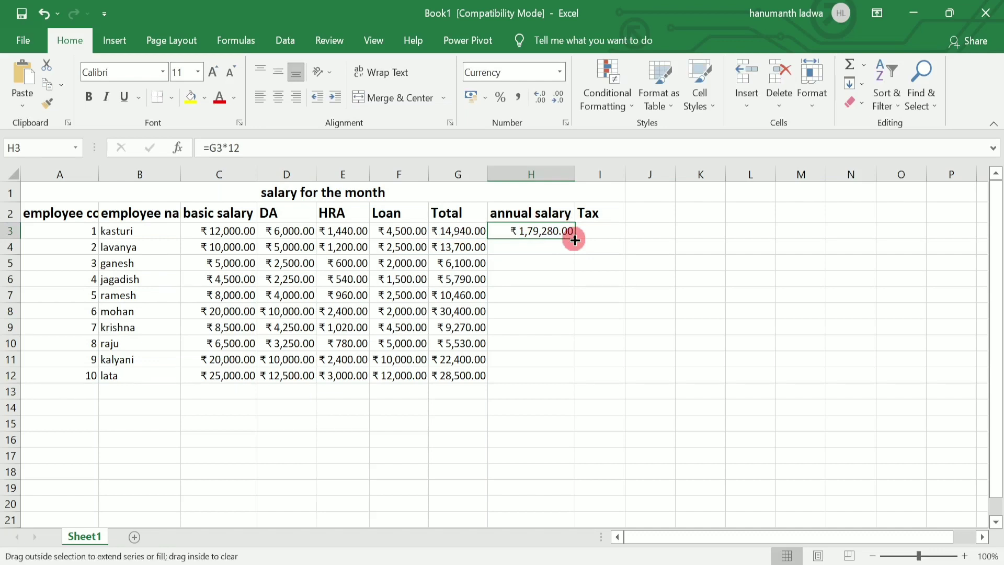
double_click(575, 240)
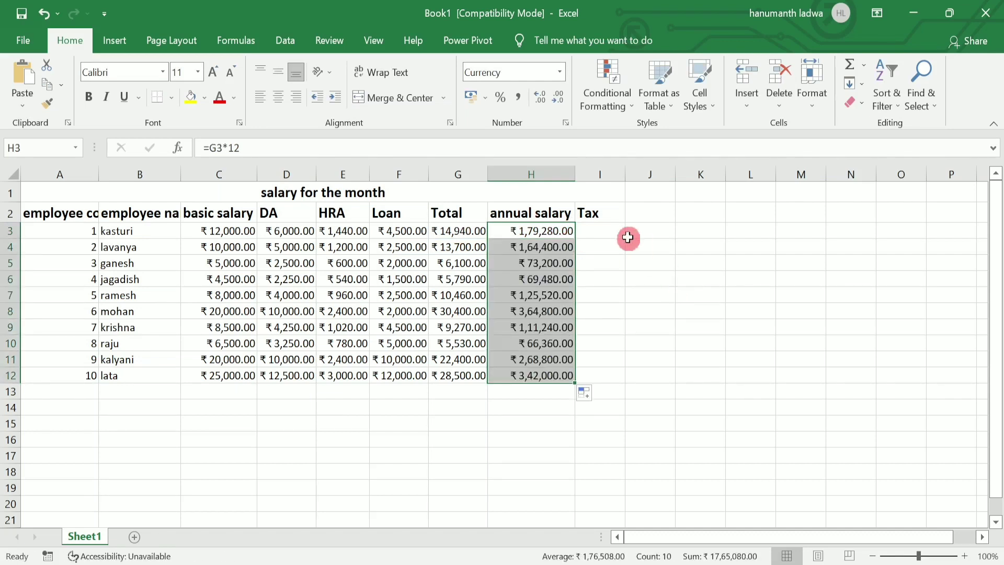
Change the basic salary of employee 6 in cell C8 to 40000.
click(611, 229)
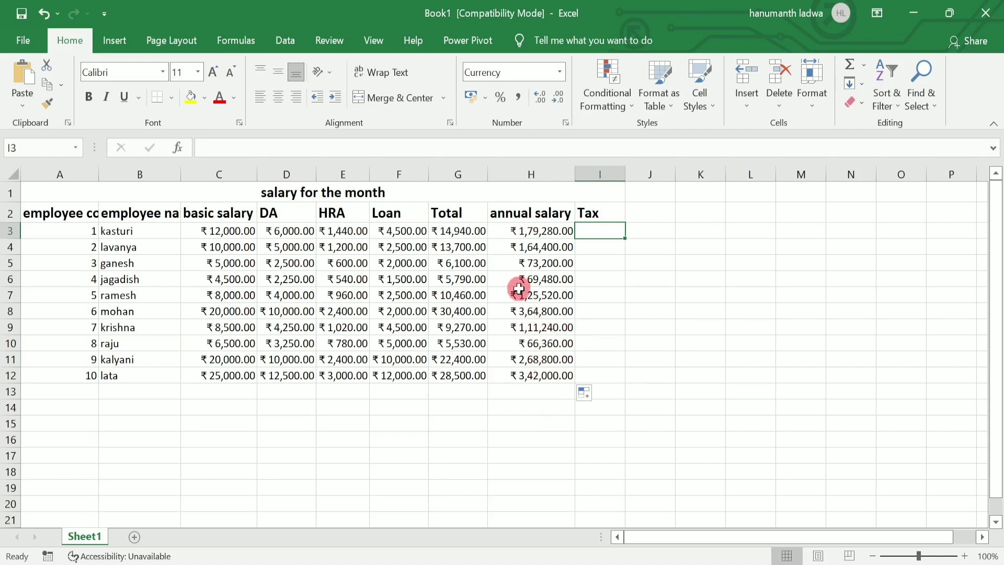
click(227, 309)
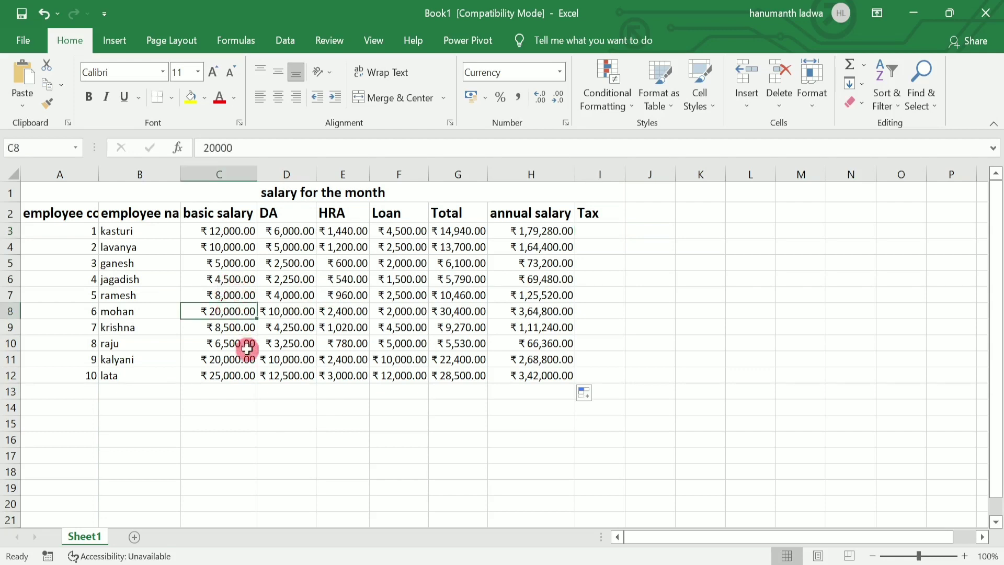
text(4)
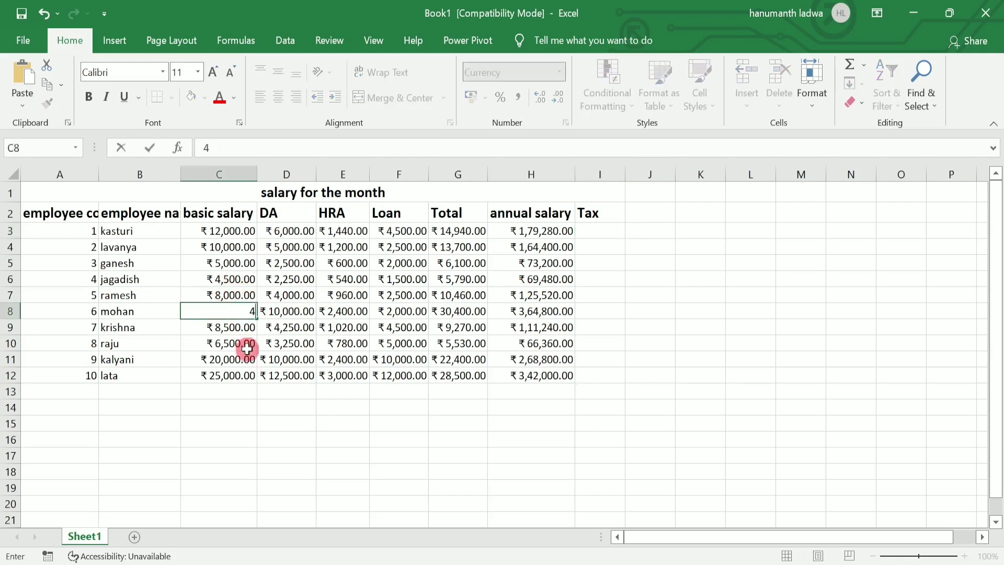
text(0000)
key(Return)
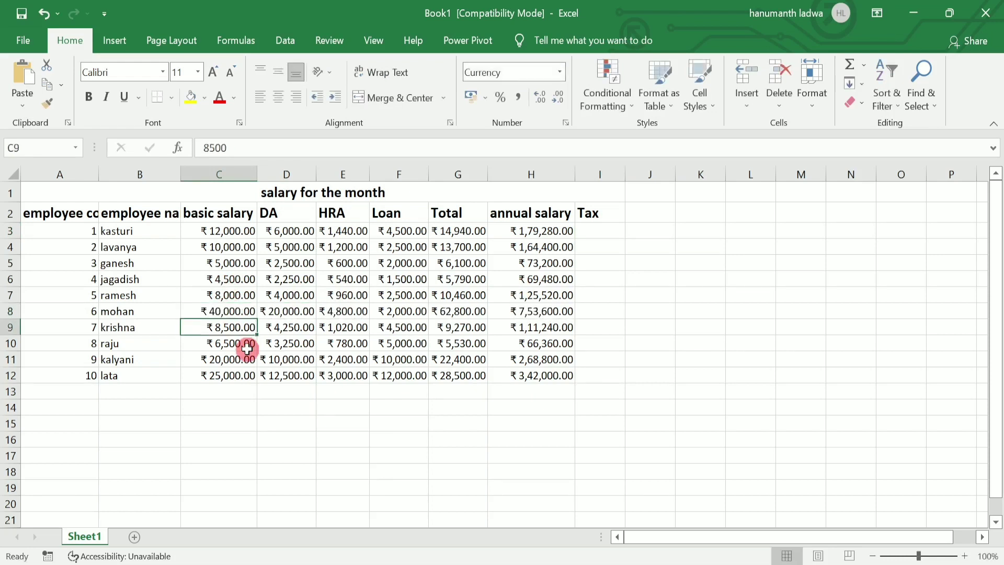
key(Up)
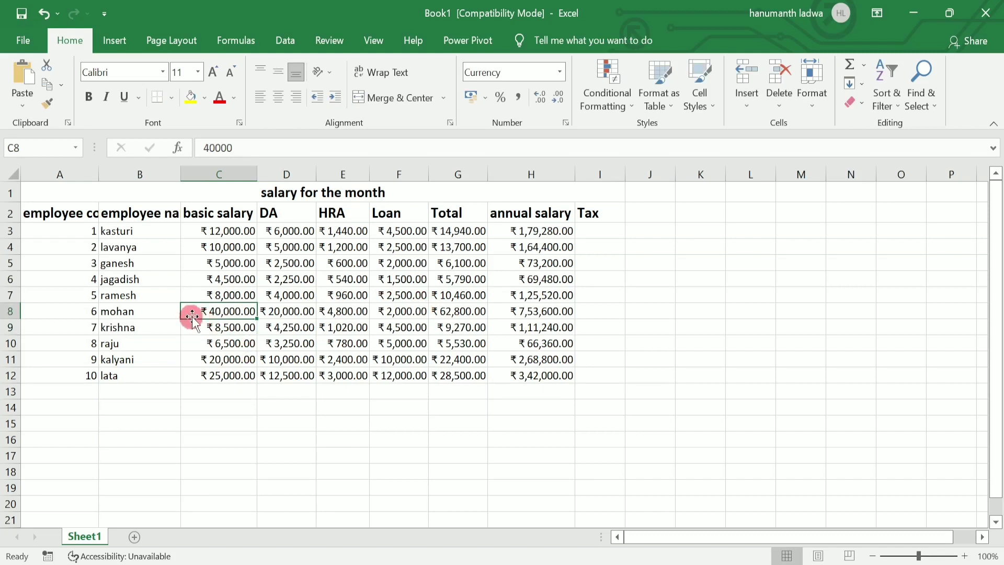
click(538, 312)
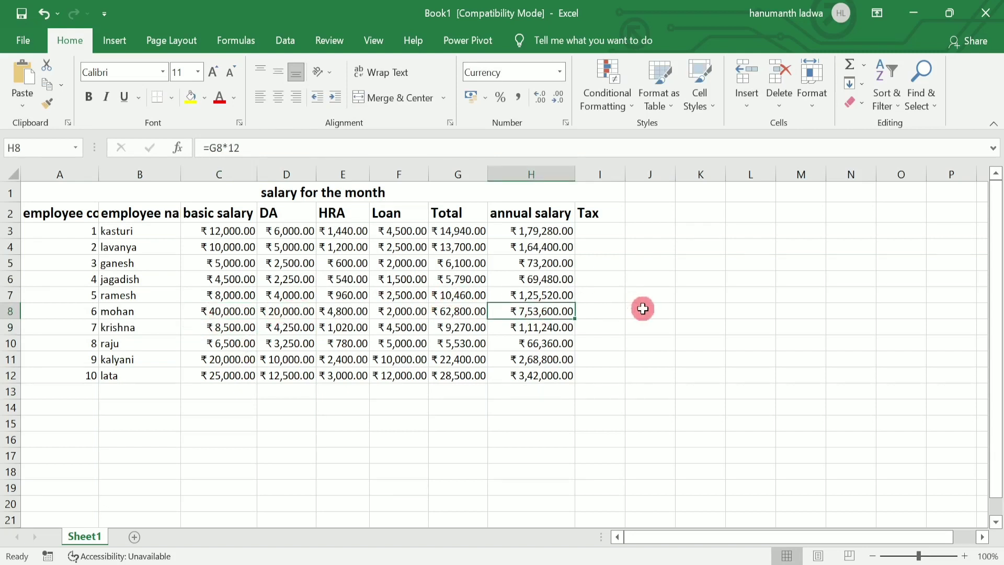
Check the tax rule in the Word assignment and enter the formula =IF(H3>500000,H3*20/100,H3*10/100) in cell I3.
click(951, 14)
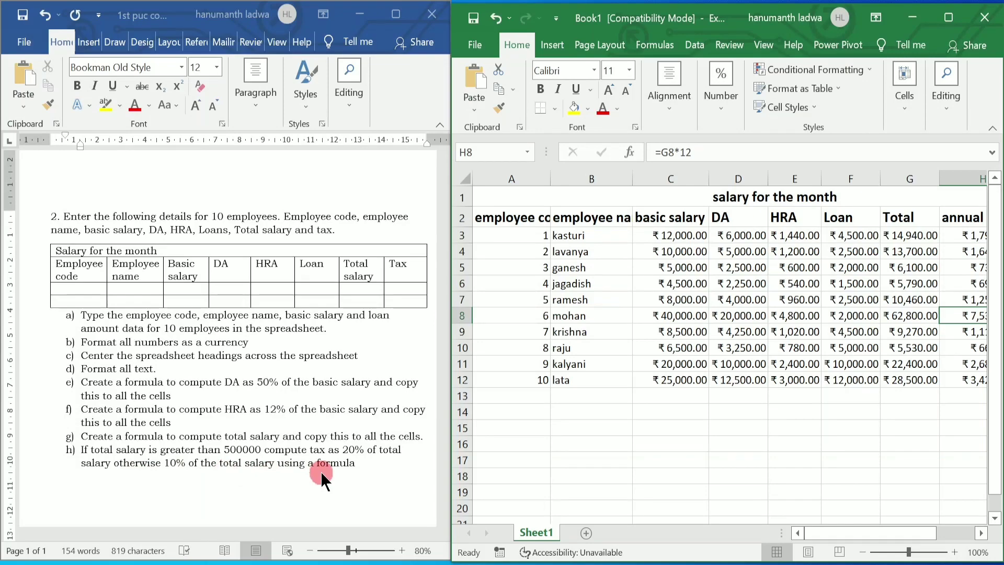
click(949, 24)
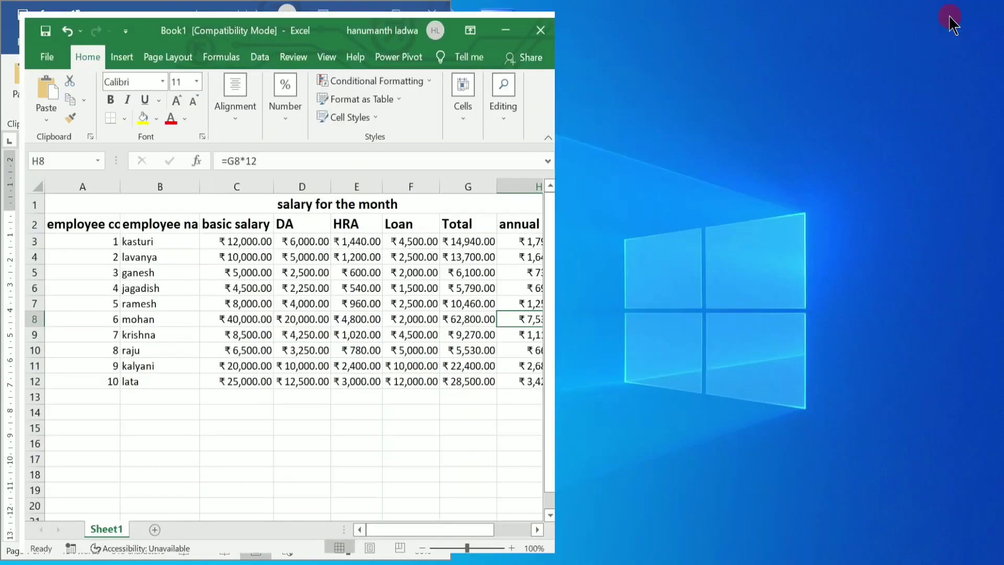
click(606, 231)
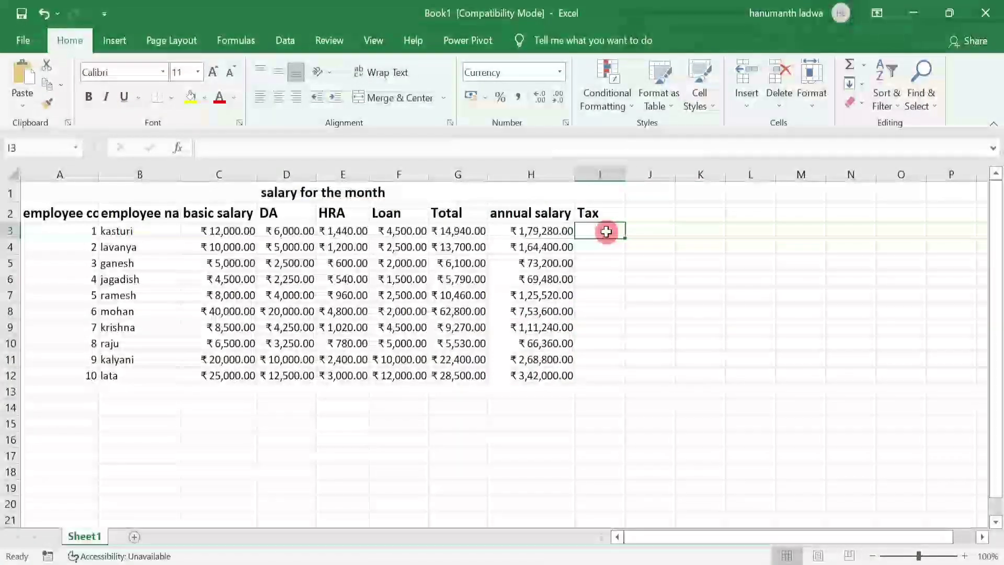
text(=)
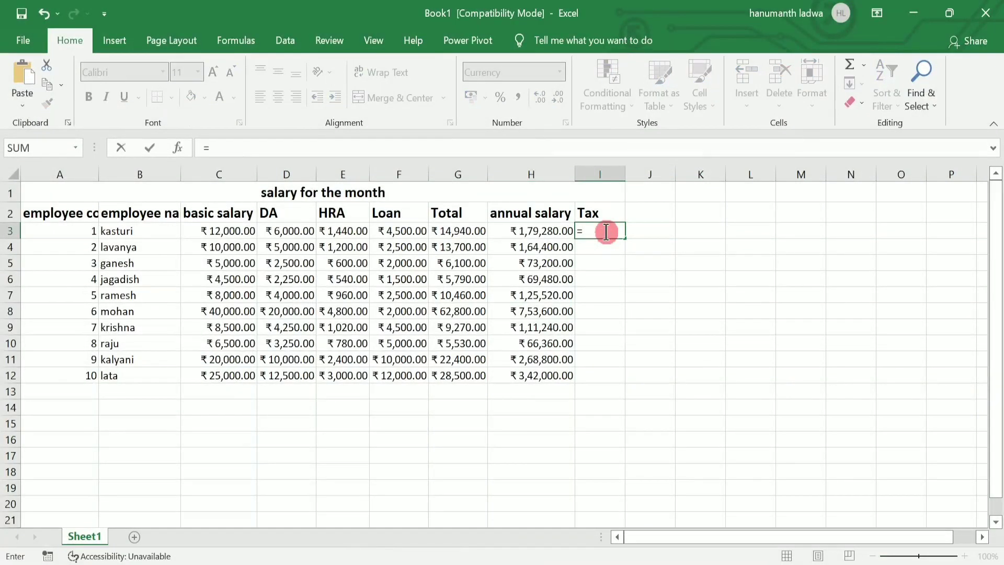
text(if)
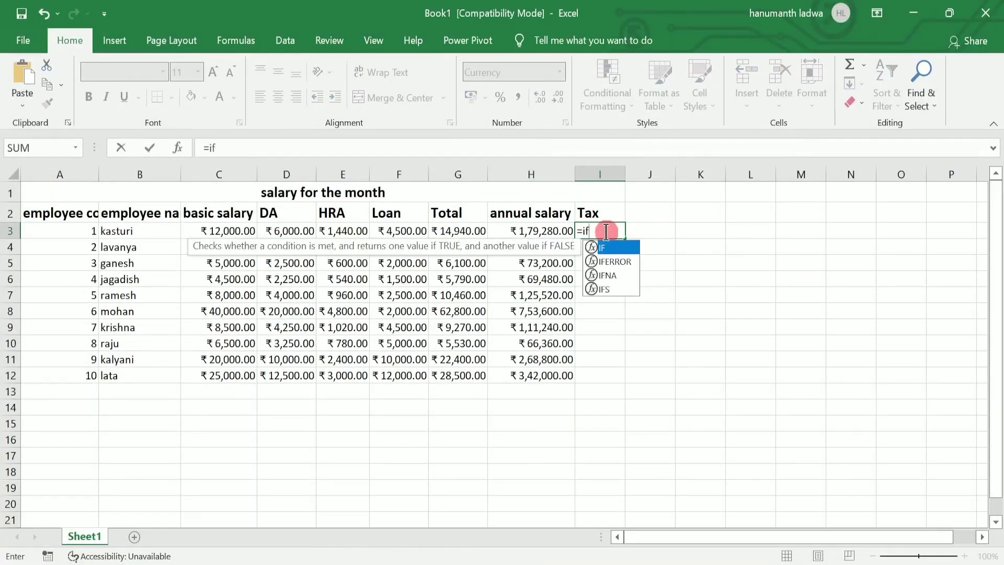
key(Tab)
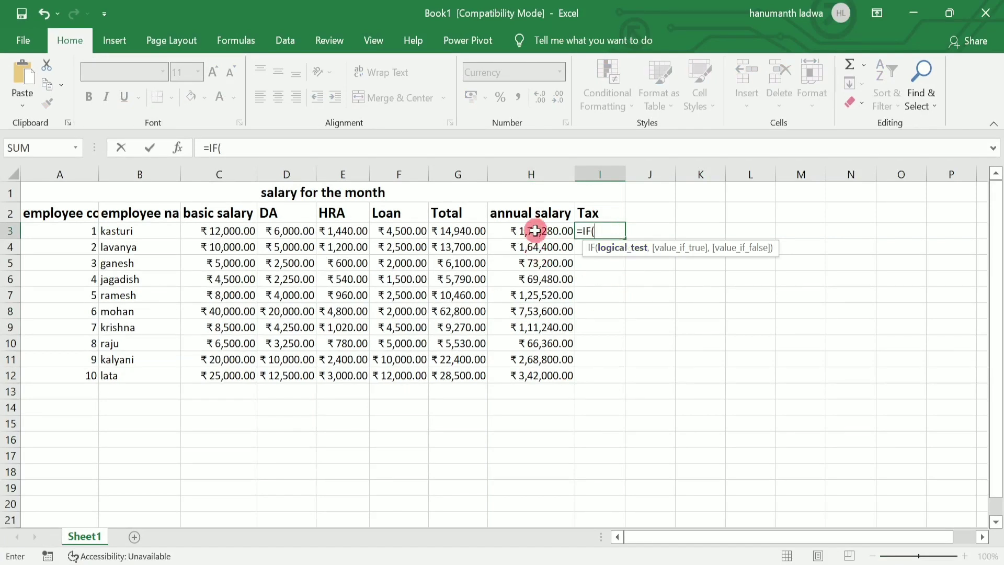
click(535, 231)
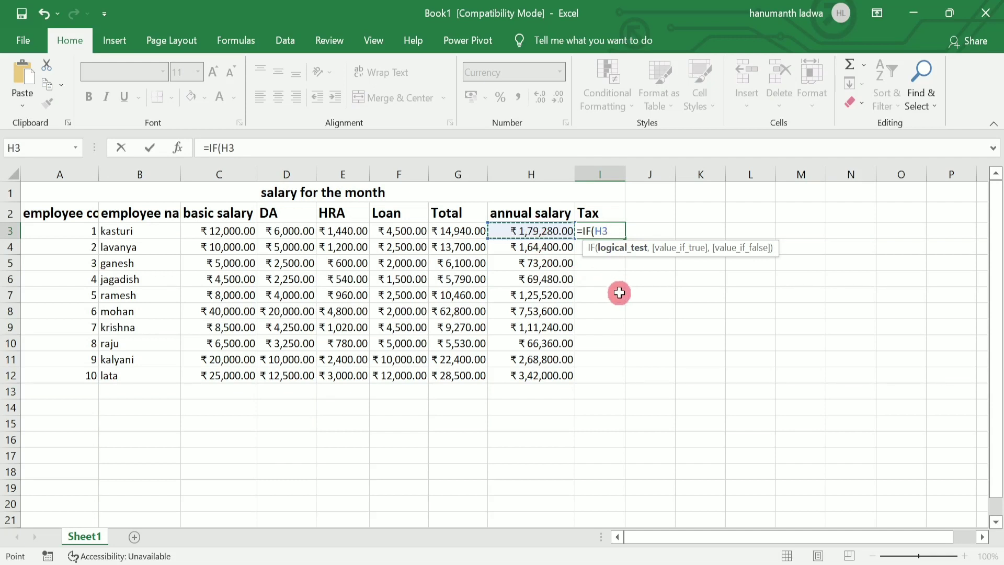
text(>5000)
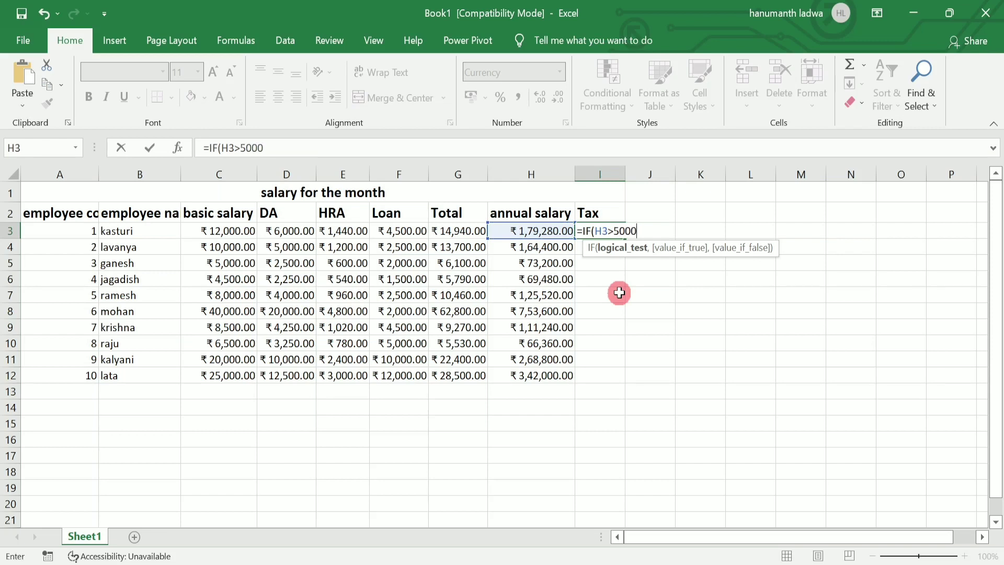
text(00,)
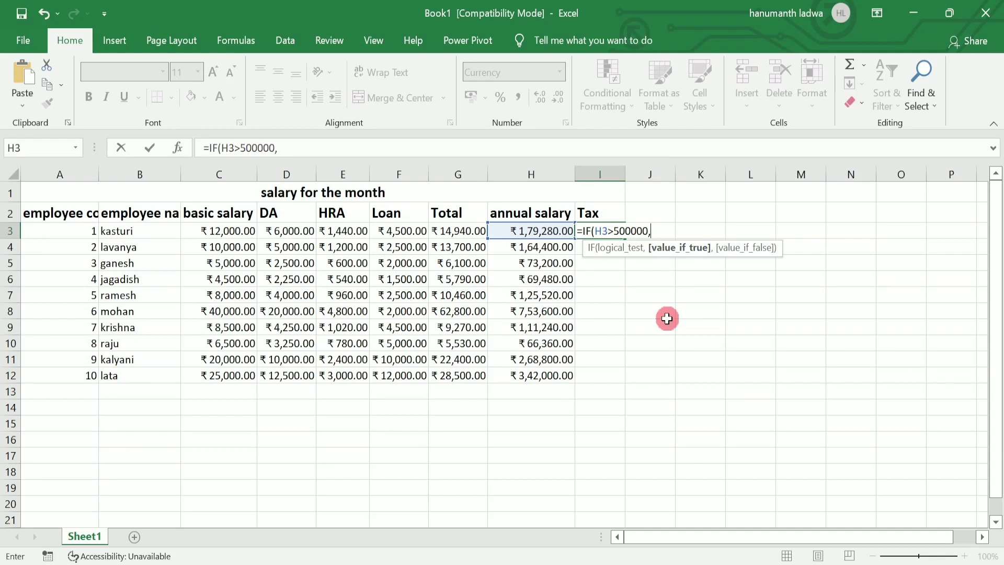
click(537, 228)
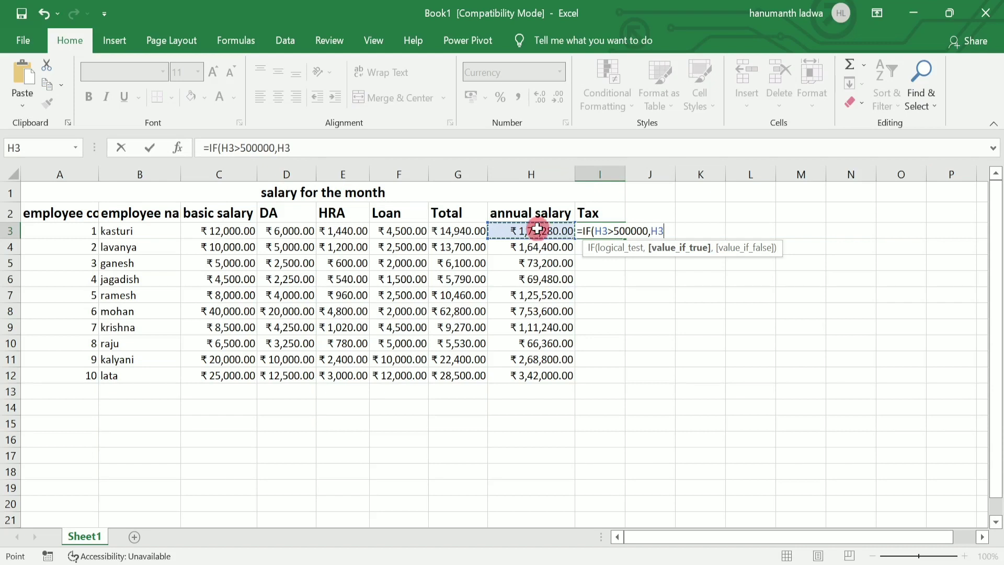
text(*20)
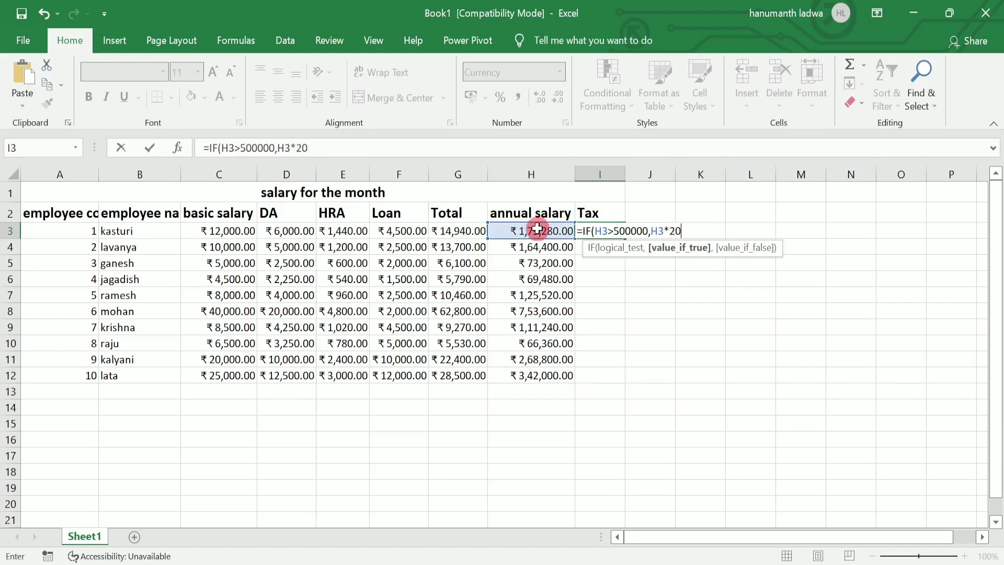
text(/100,)
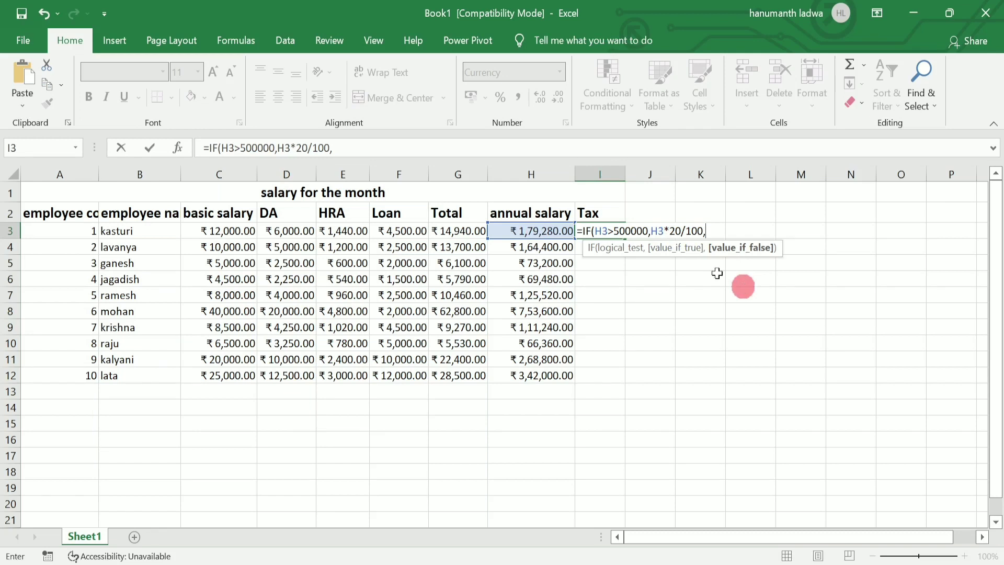
click(540, 231)
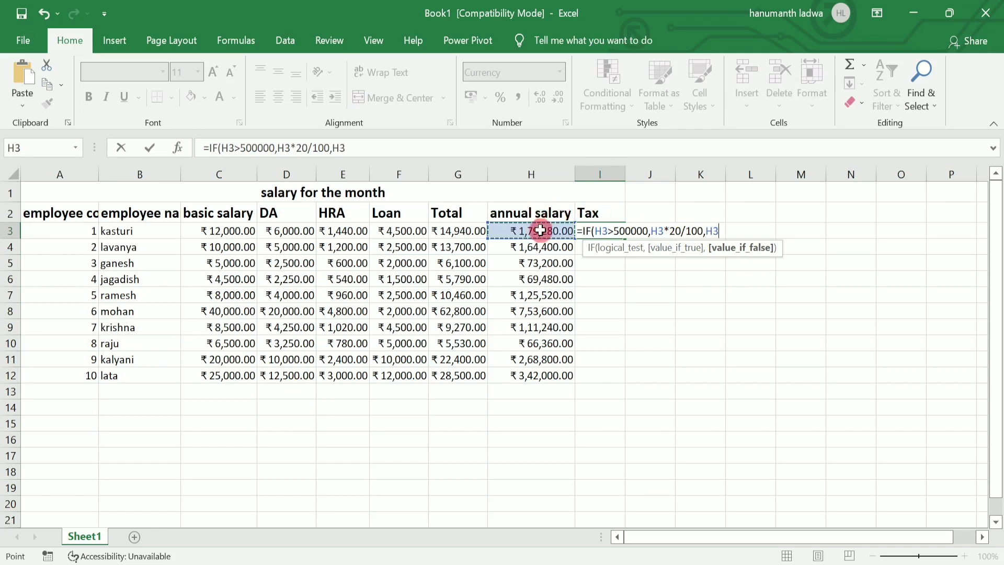
text(*10/100)
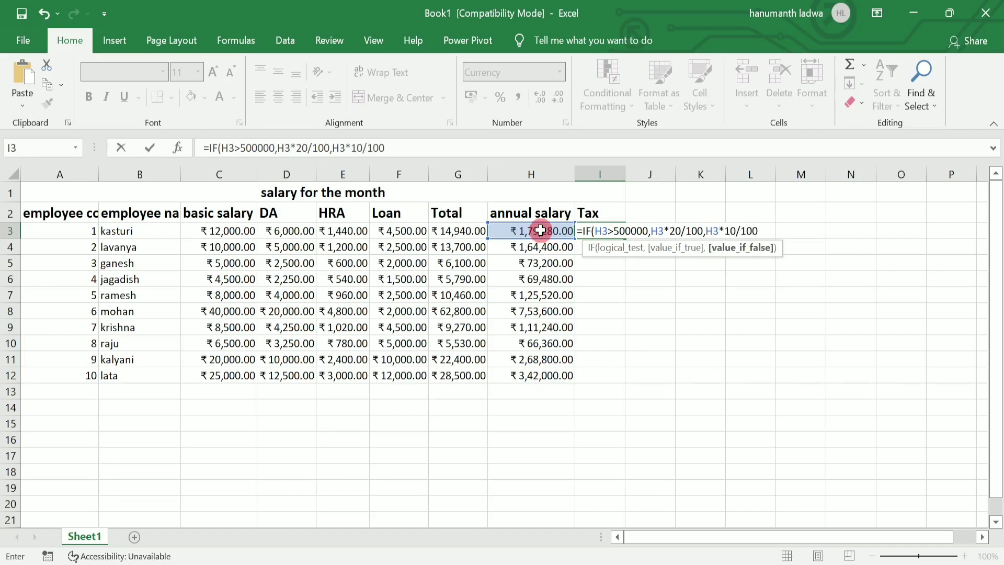
text())
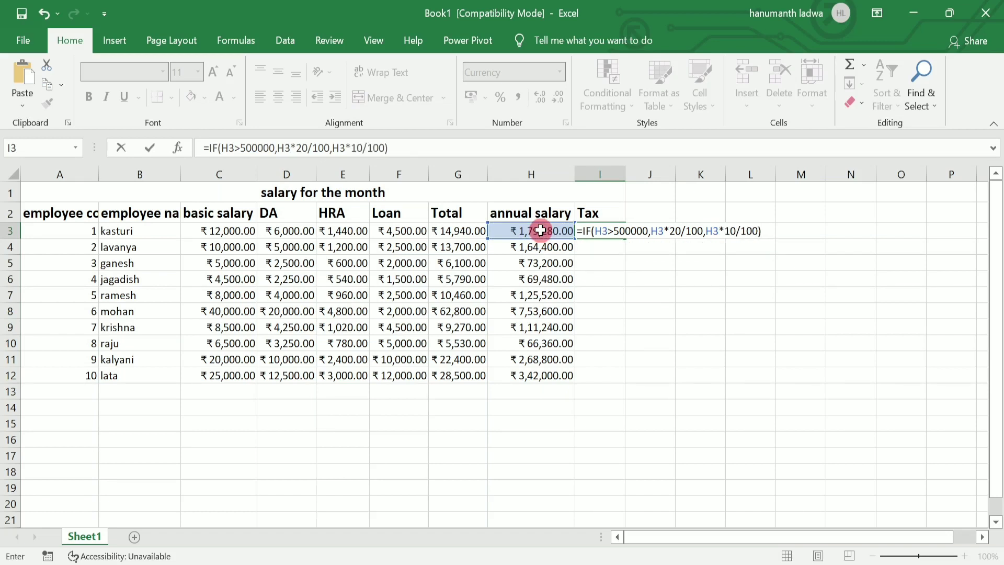
key(Return)
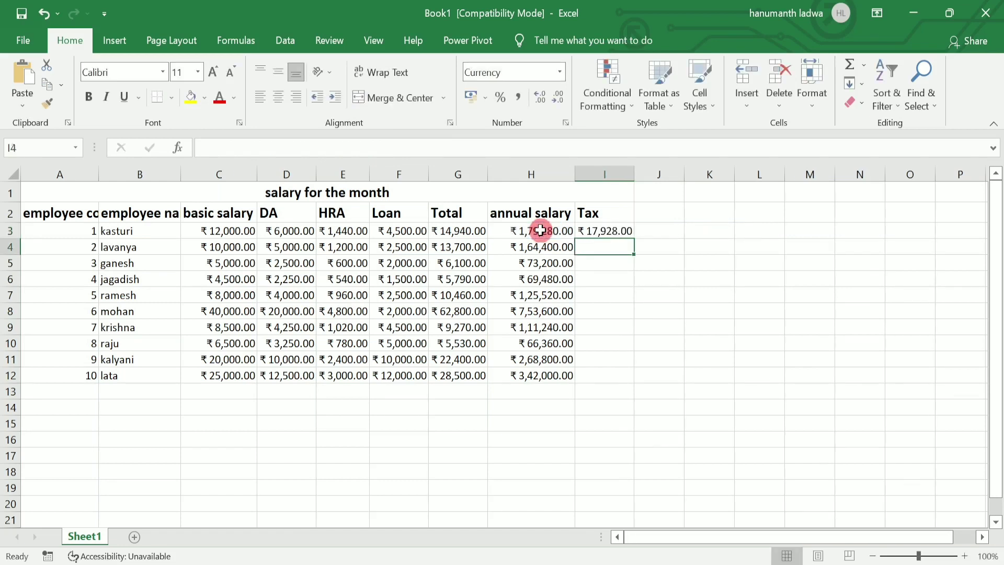
Copy the tax formula from cell I3 down to I12 and widen column I to fit its values.
click(626, 231)
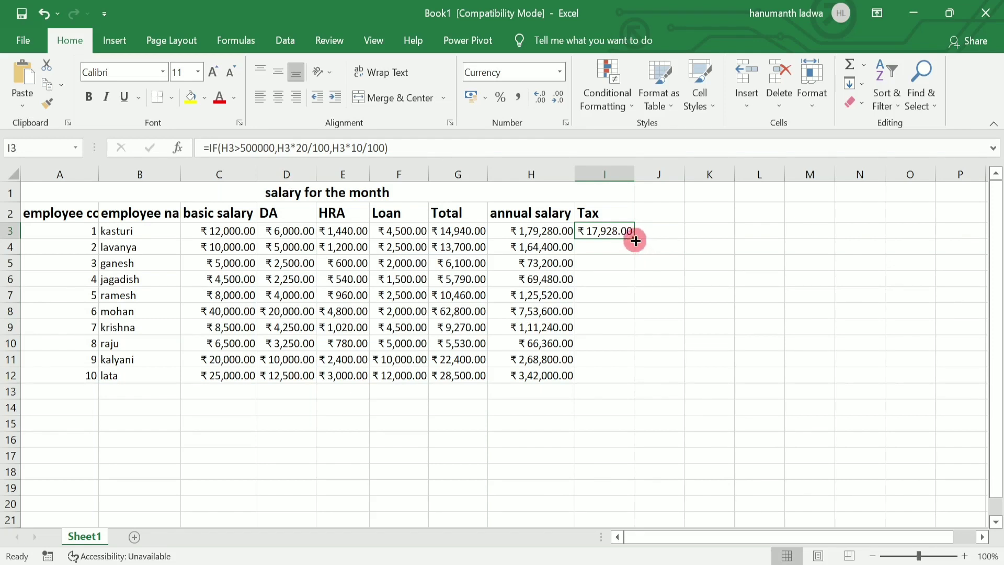
drag(636, 241, 642, 300)
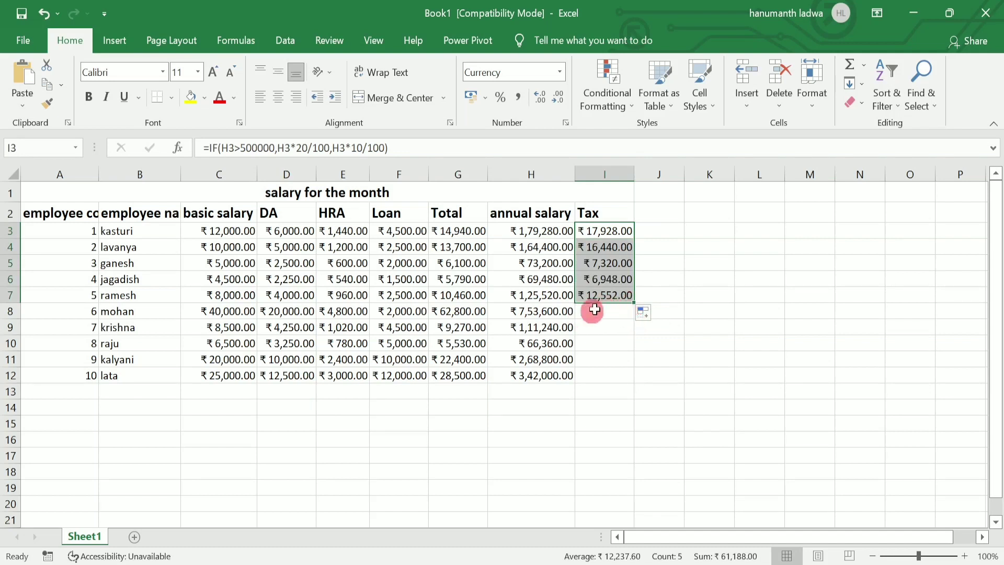
drag(635, 306, 635, 313)
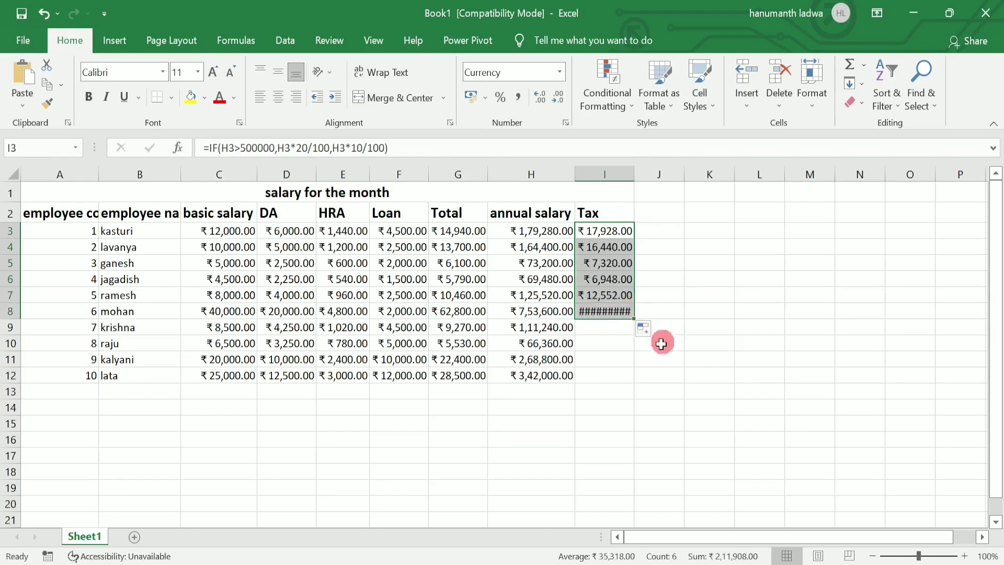
double_click(634, 173)
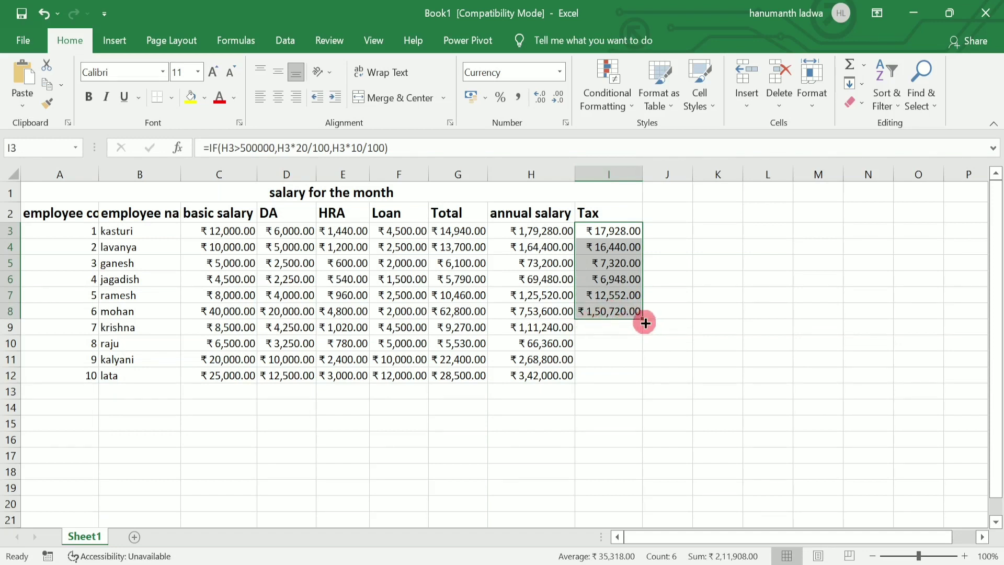
drag(645, 322, 651, 380)
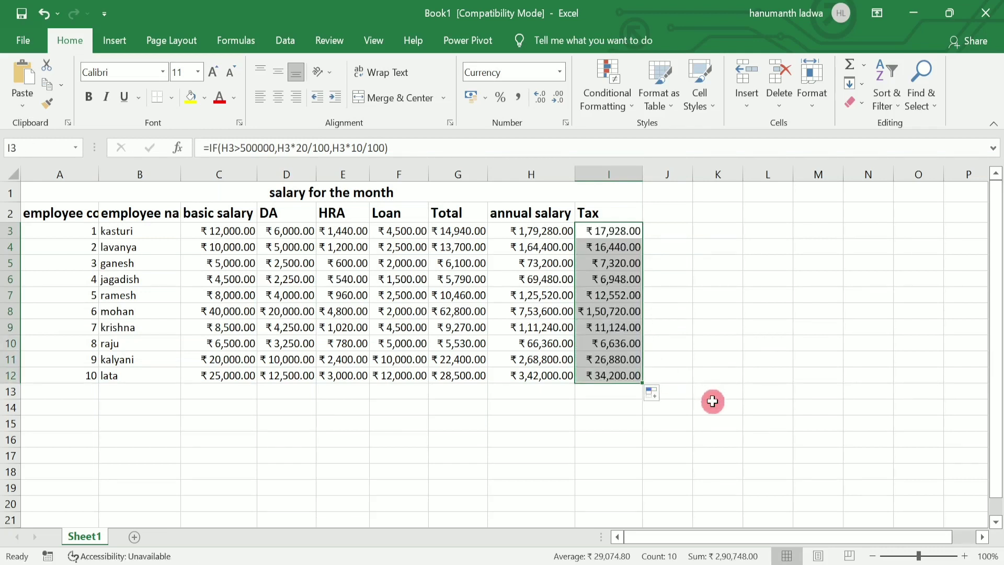
click(597, 429)
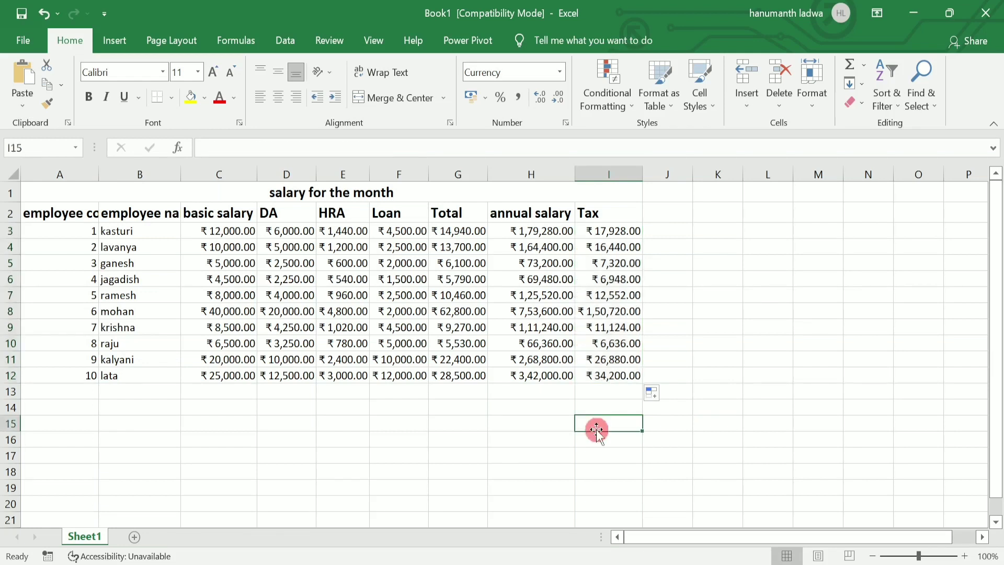